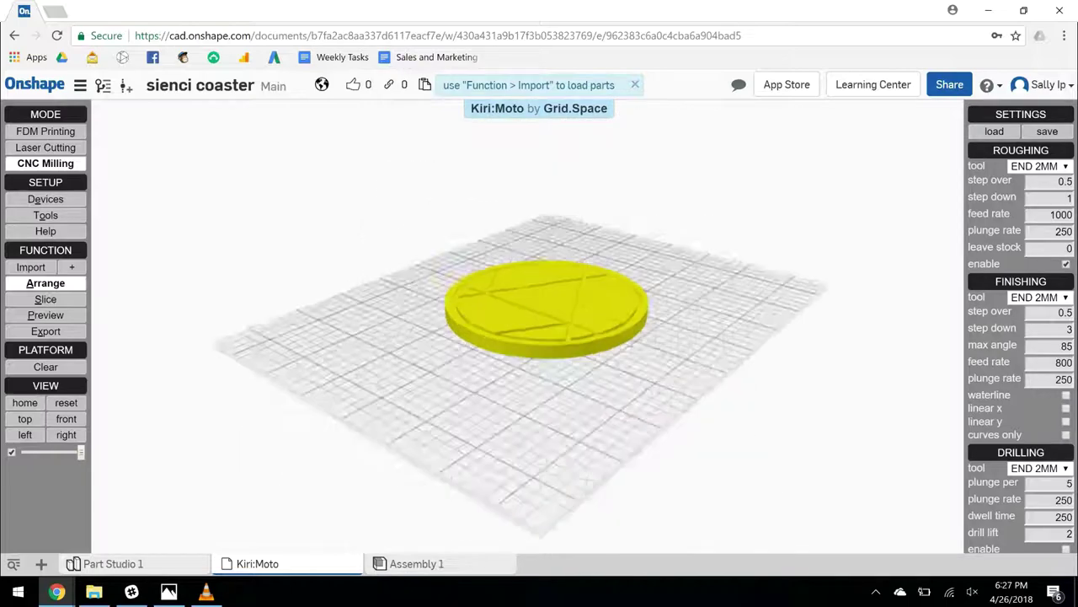
Step: Slice the coaster model for CNC milling
left_click(46, 299)
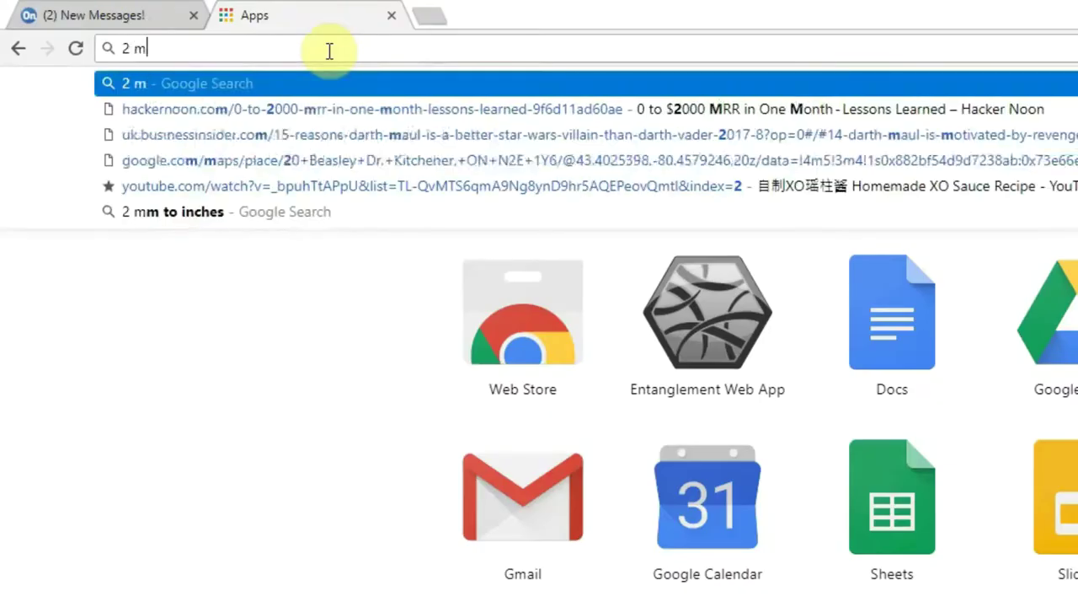
Step: Search the web for the conversion of 2 mm to inches
key("BackSpace")
type("to inches")
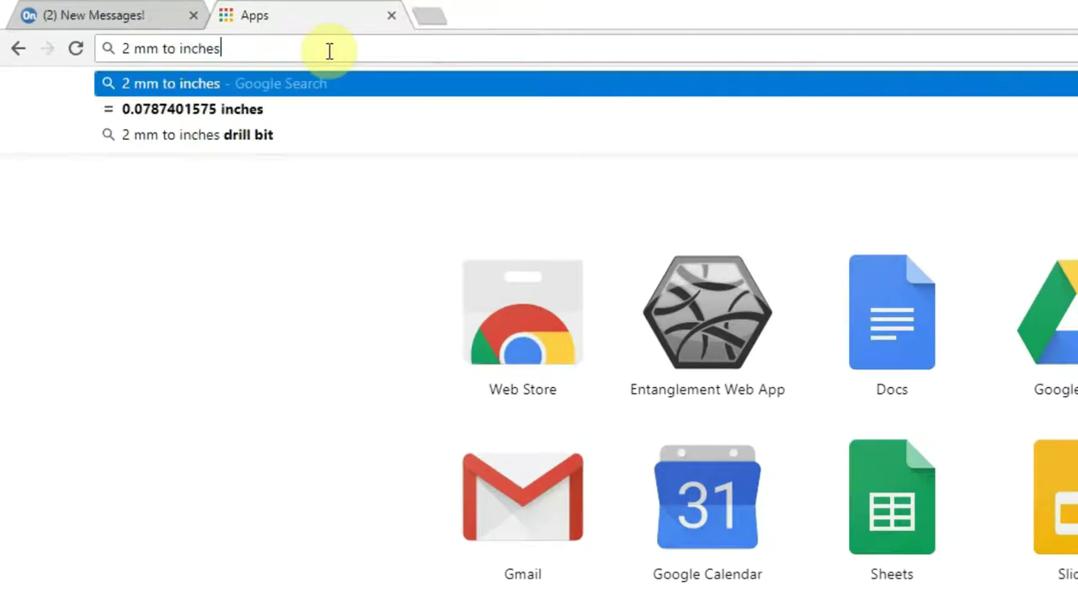
key("Down")
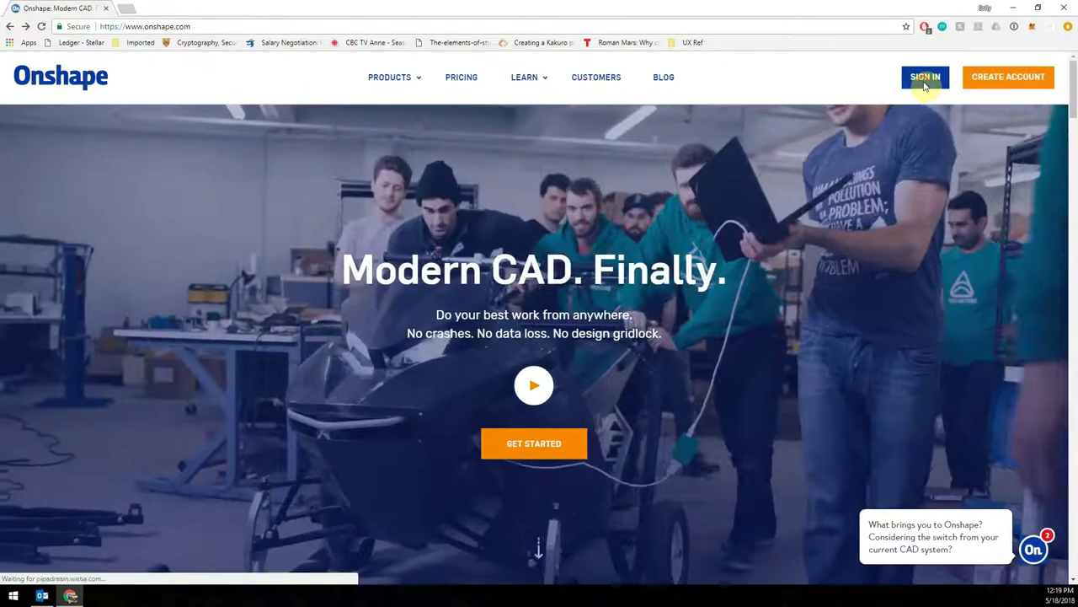
Step: Sign in to Onshape and delete the existing Sienci Logo Coaster Demo! document
left_click(925, 84)
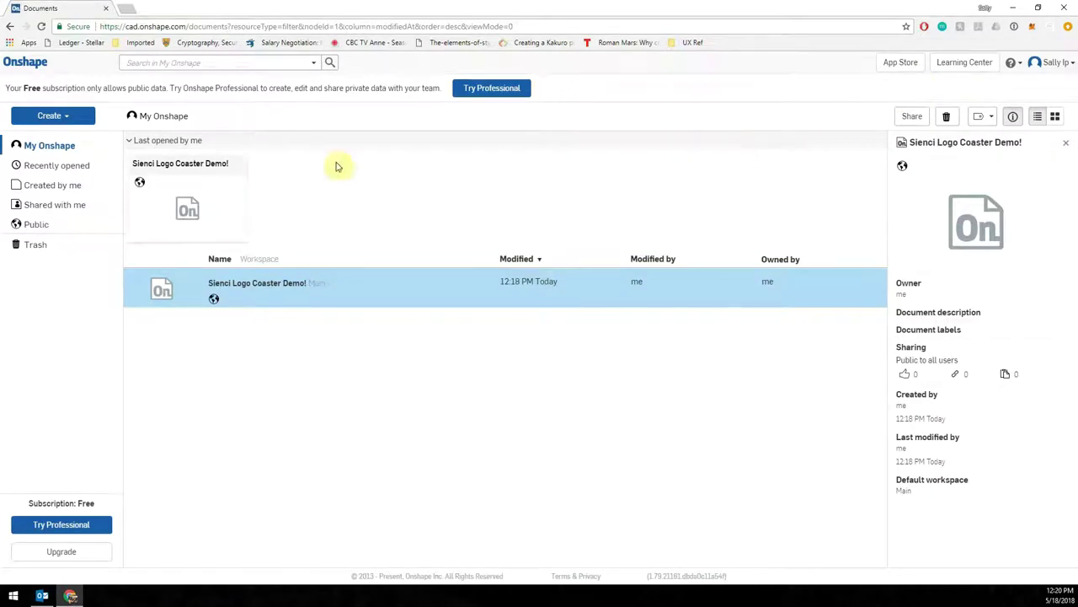
right_click(193, 164)
left_click(221, 280)
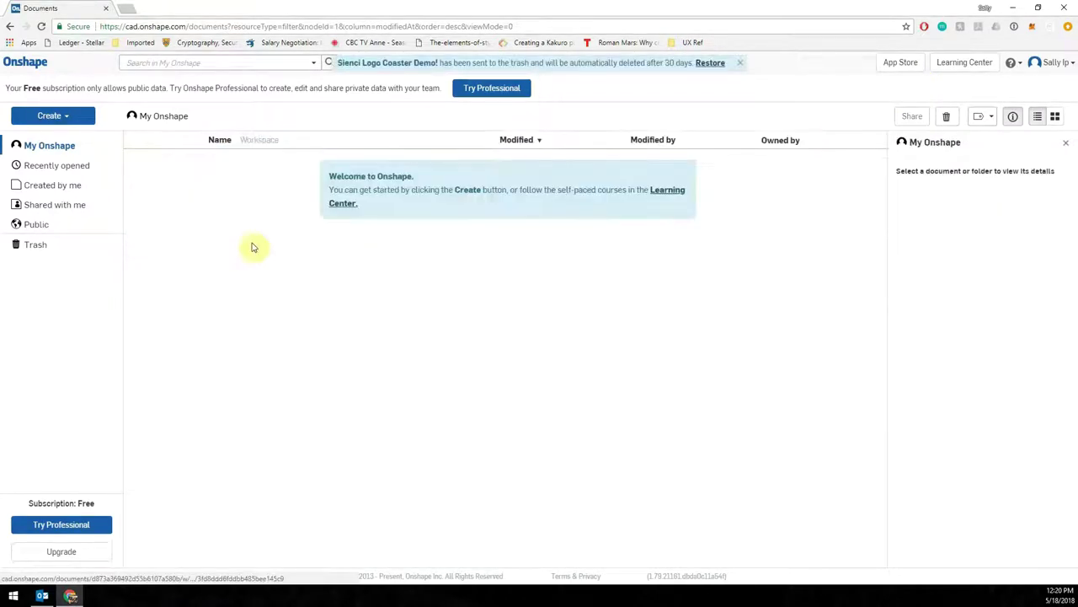
Step: Browse the list of public documents
left_click(71, 229)
scroll(490, 303, "down", 3)
scroll(475, 312, "down", 2)
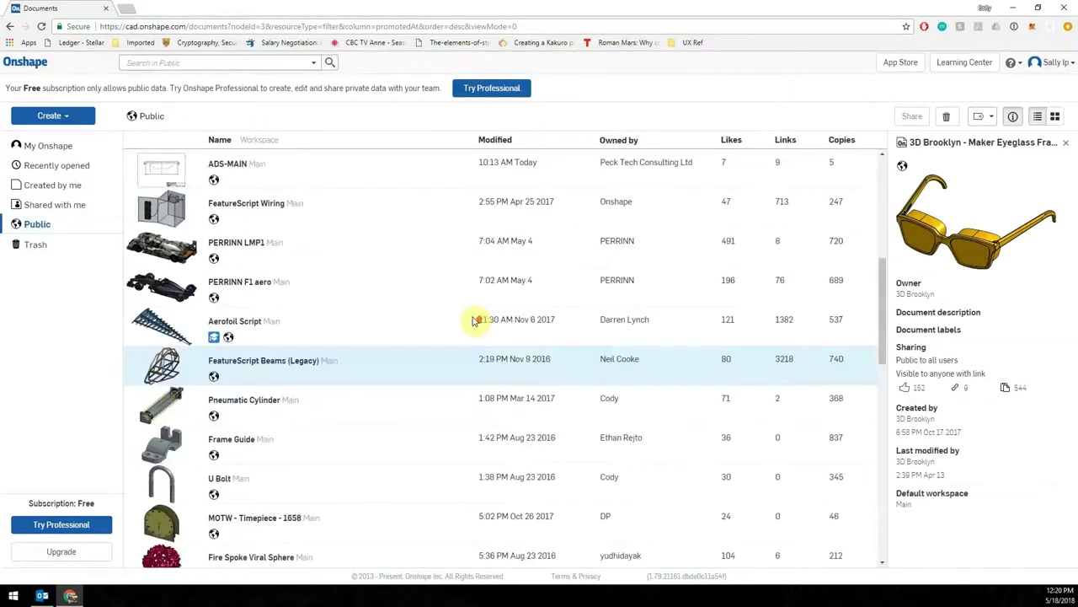
scroll(475, 312, "up", 5)
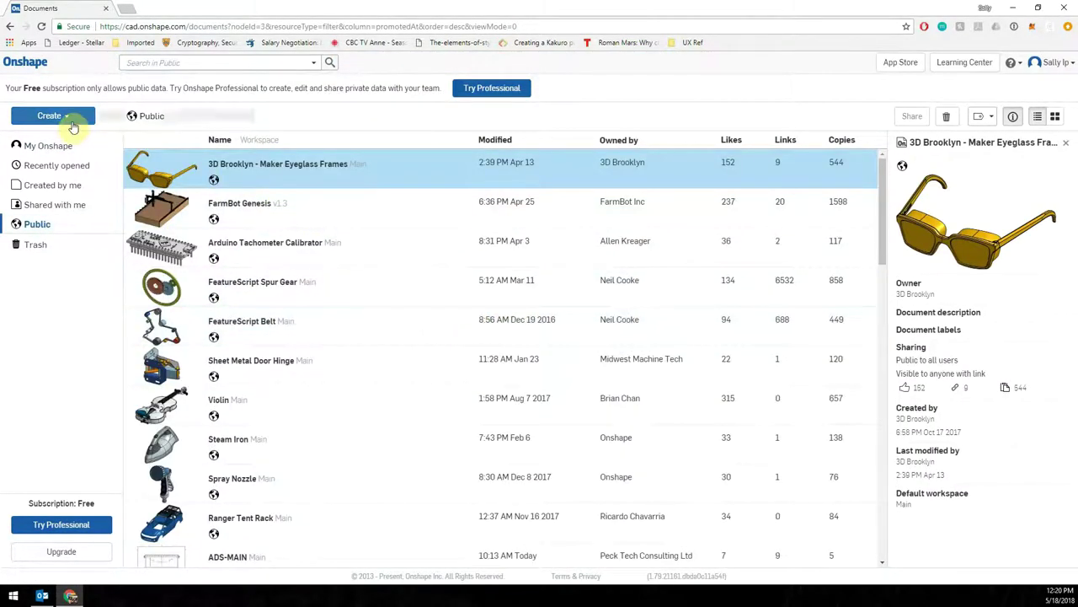
Step: Create a new public document named "Sienci Coaster Demo!"
left_click(75, 121)
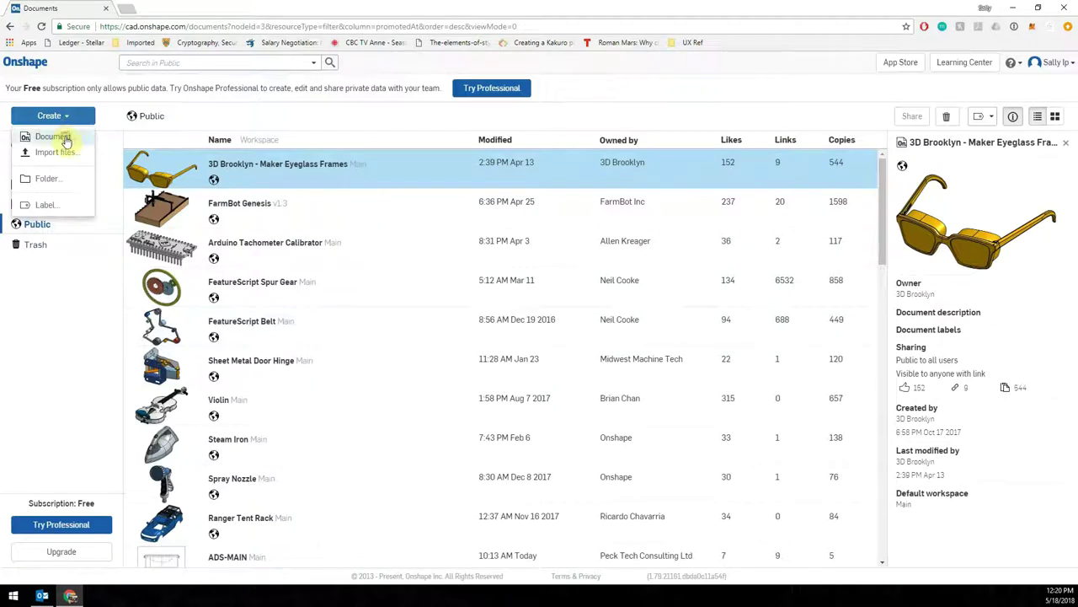
left_click(66, 139)
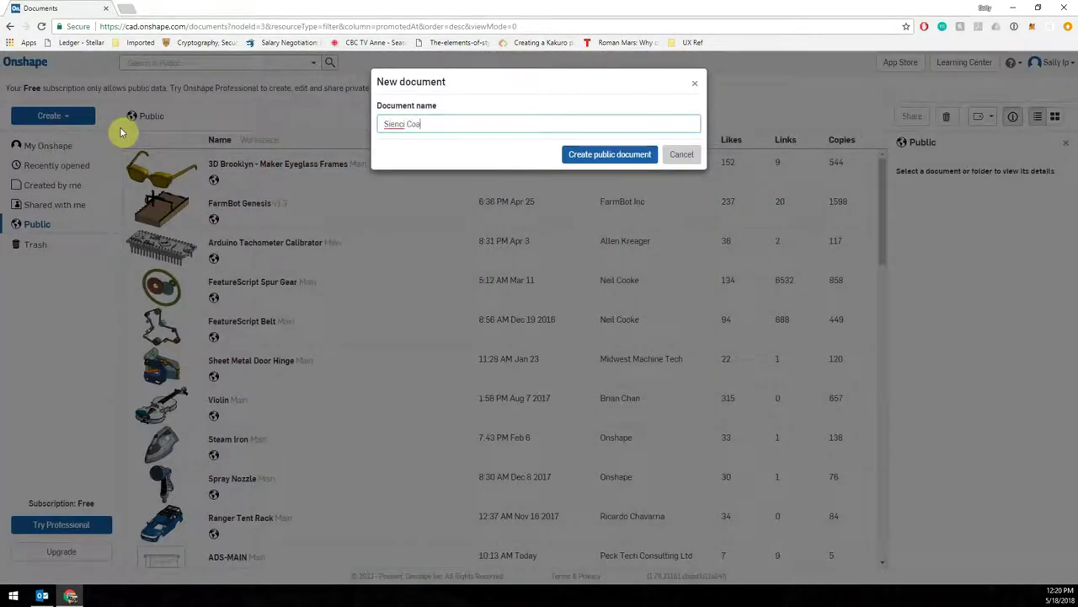
type("Sienci Coaster Demo!")
key("Return")
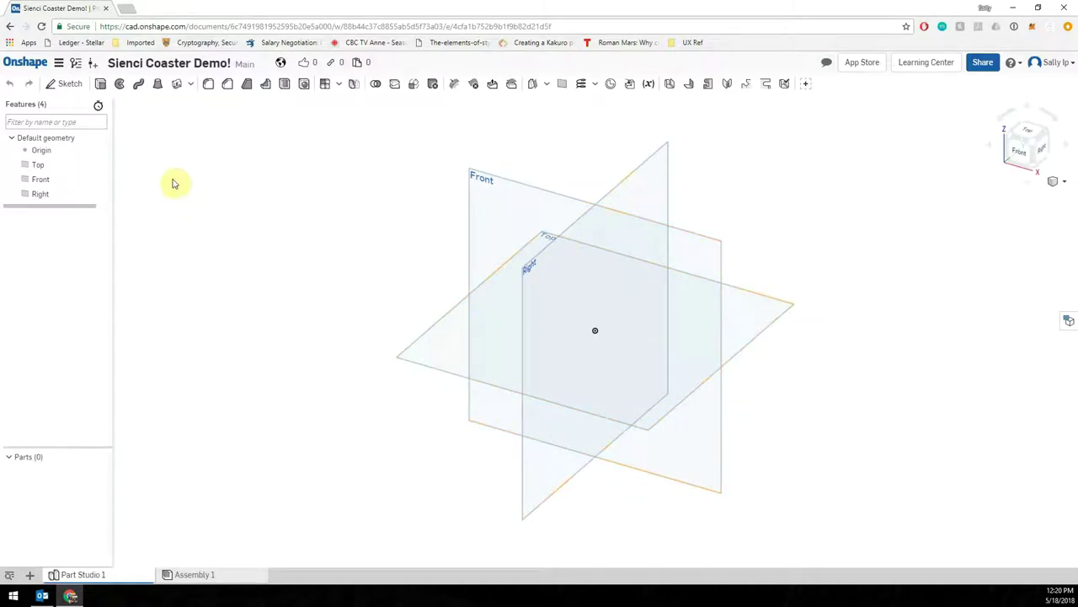
Step: Examine the default planes from several angles and zoom levels, ending in the trimetric view
mouse_move(171, 199)
left_mouse_down()
mouse_move(317, 328)
mouse_move(325, 317)
mouse_move(184, 187)
left_mouse_up()
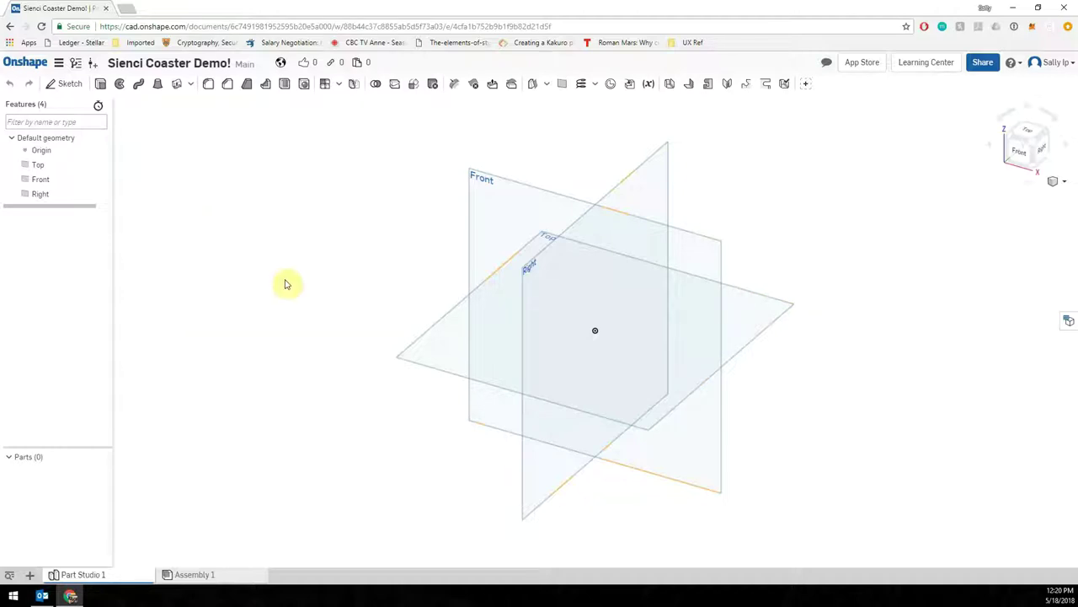
right_click_drag(544, 303, 376, 312)
right_click_drag(700, 340, 546, 352)
scroll(592, 360, "down", 3)
middle_click_drag(546, 352, 639, 356)
scroll(595, 353, "up", 2)
scroll(585, 369, "down", 1)
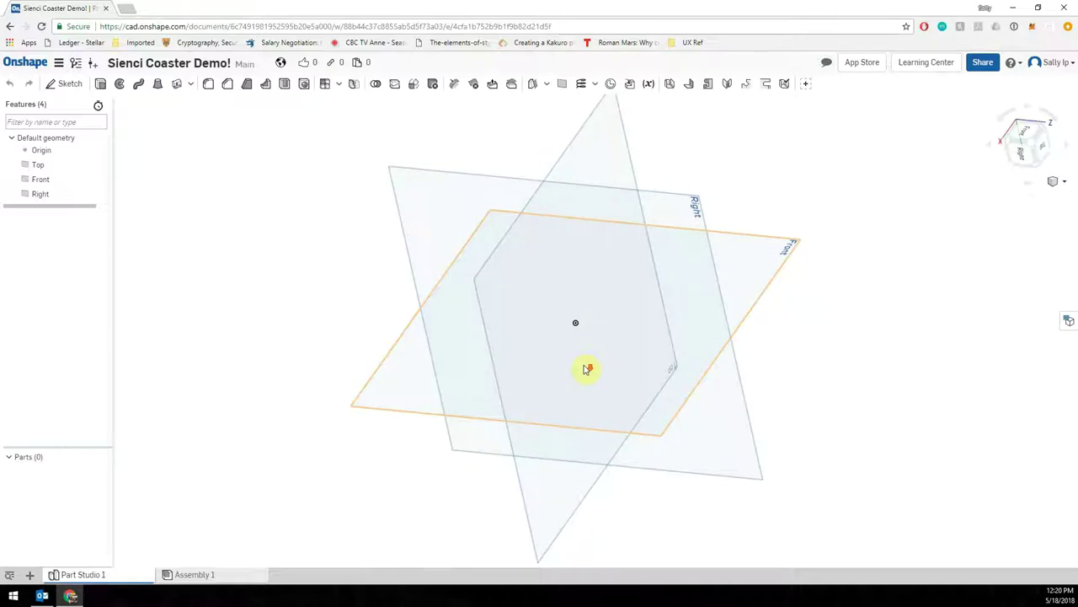
left_click(1030, 137)
left_click(1042, 164)
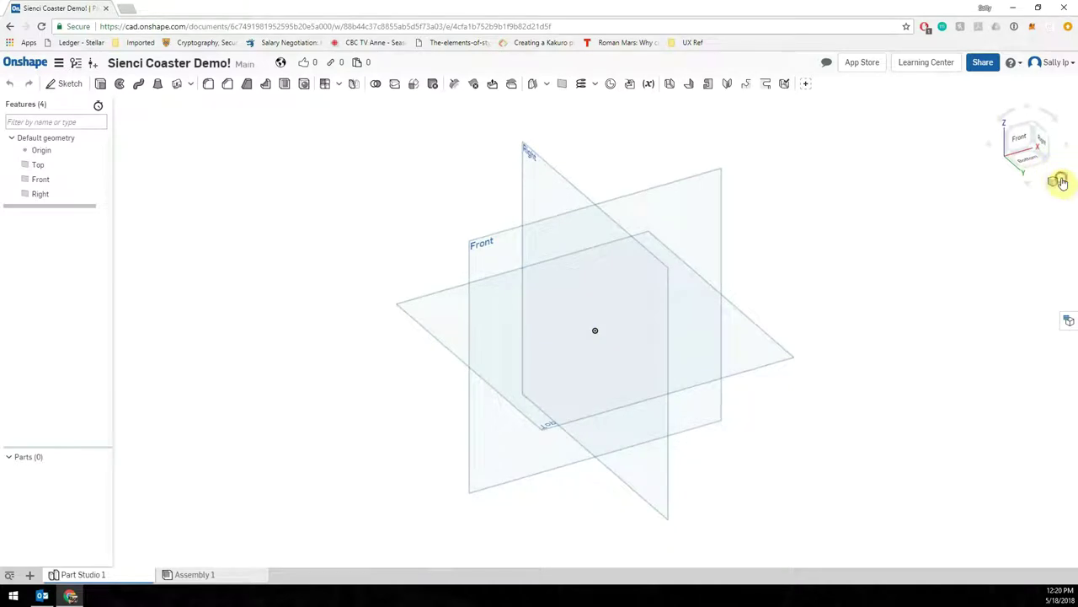
left_click(1055, 180)
left_click(1042, 221)
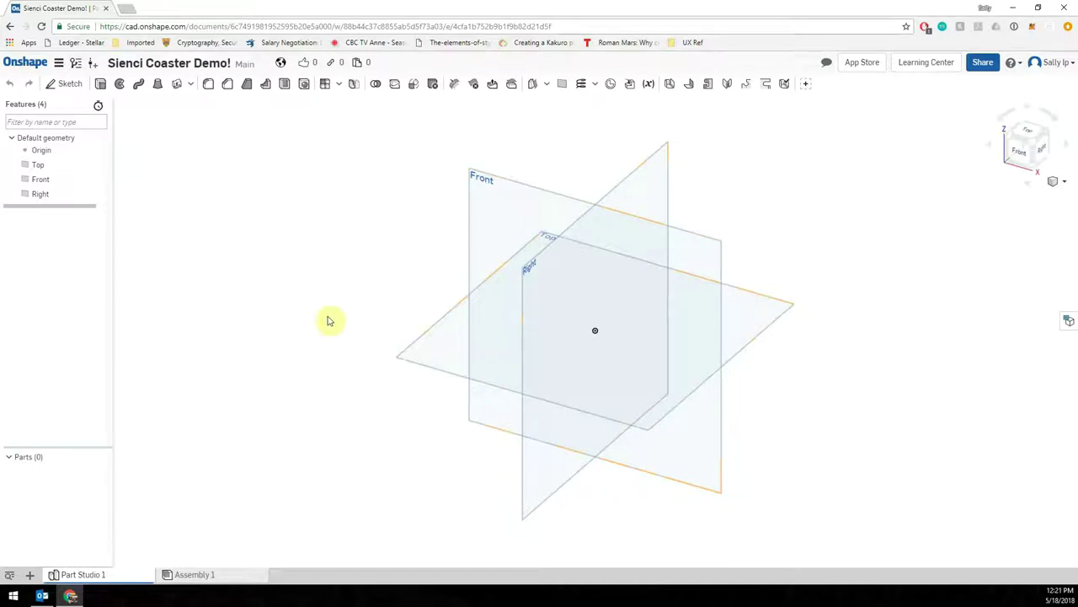
Step: Start a sketch on the Top plane and draw a circle about 5.2 in in diameter centred on the origin
left_click(470, 343)
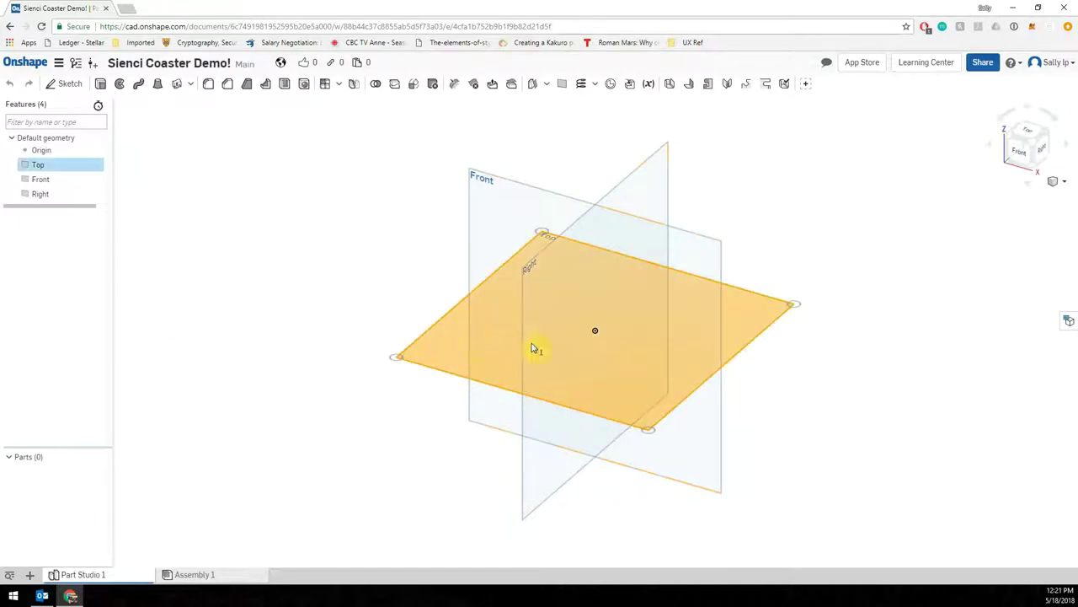
left_click(1032, 133)
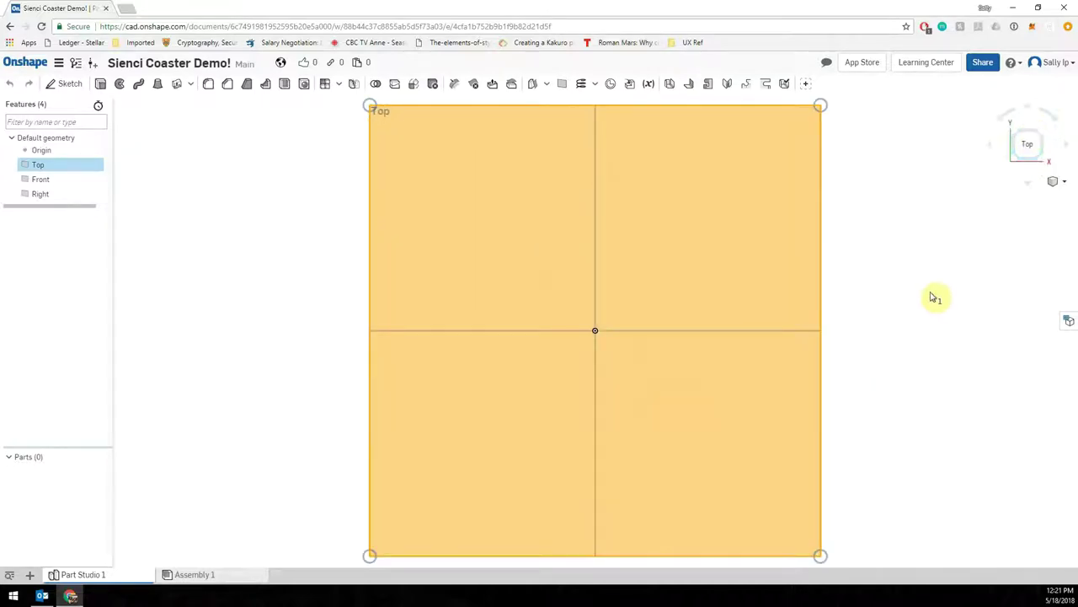
left_click(308, 195)
left_click(455, 282)
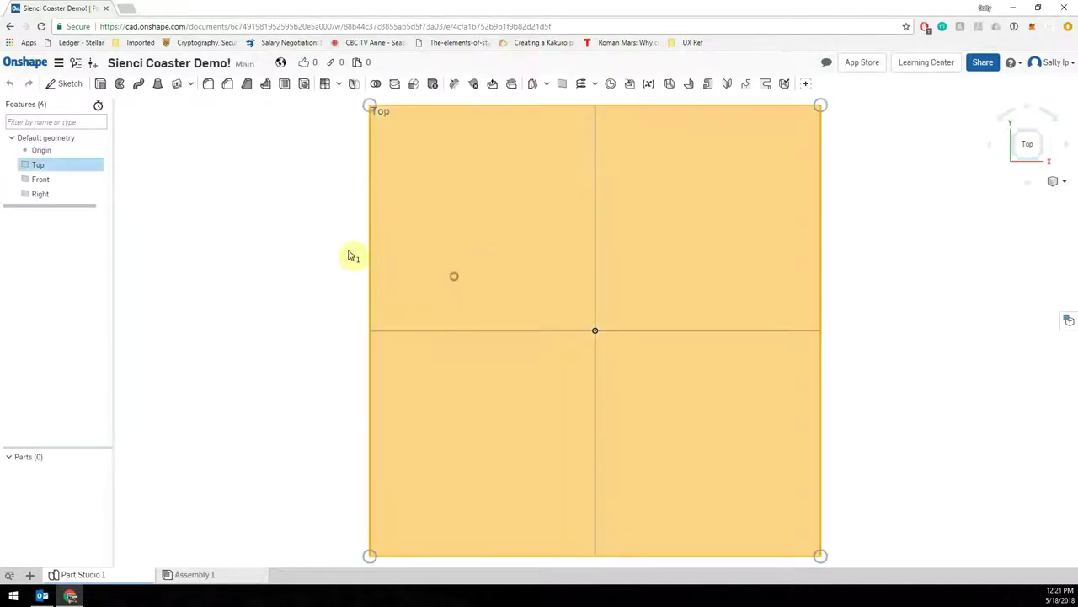
left_click(62, 83)
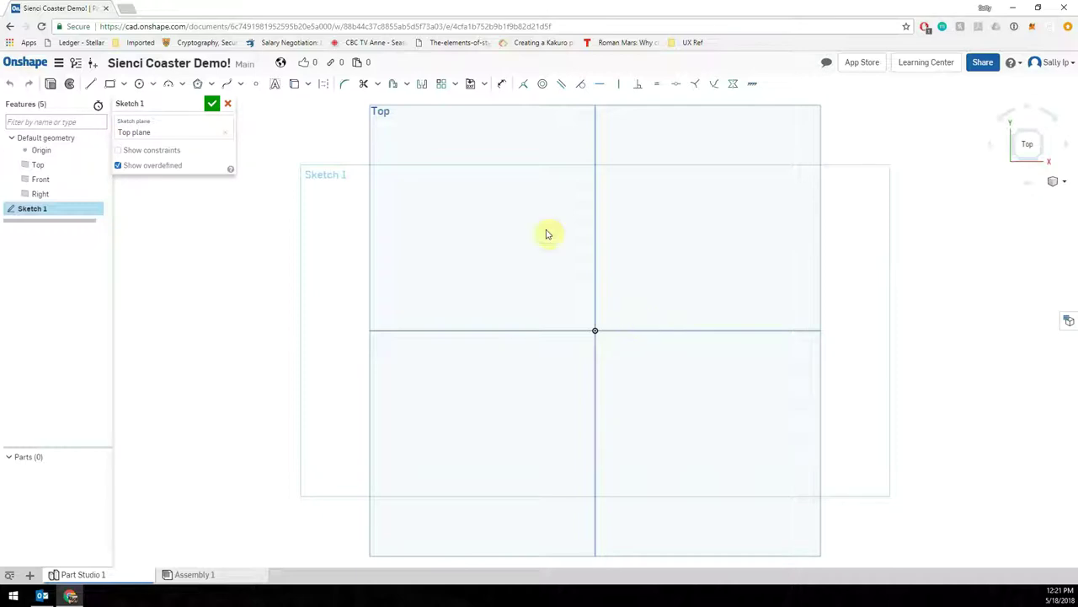
left_click(155, 86)
left_click(160, 103)
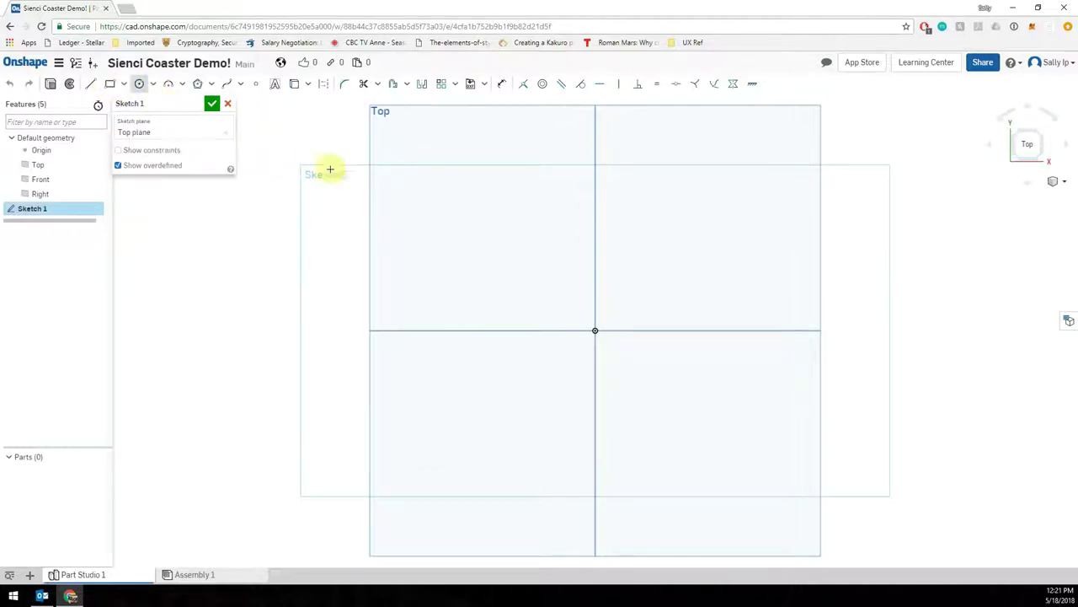
left_click(595, 330)
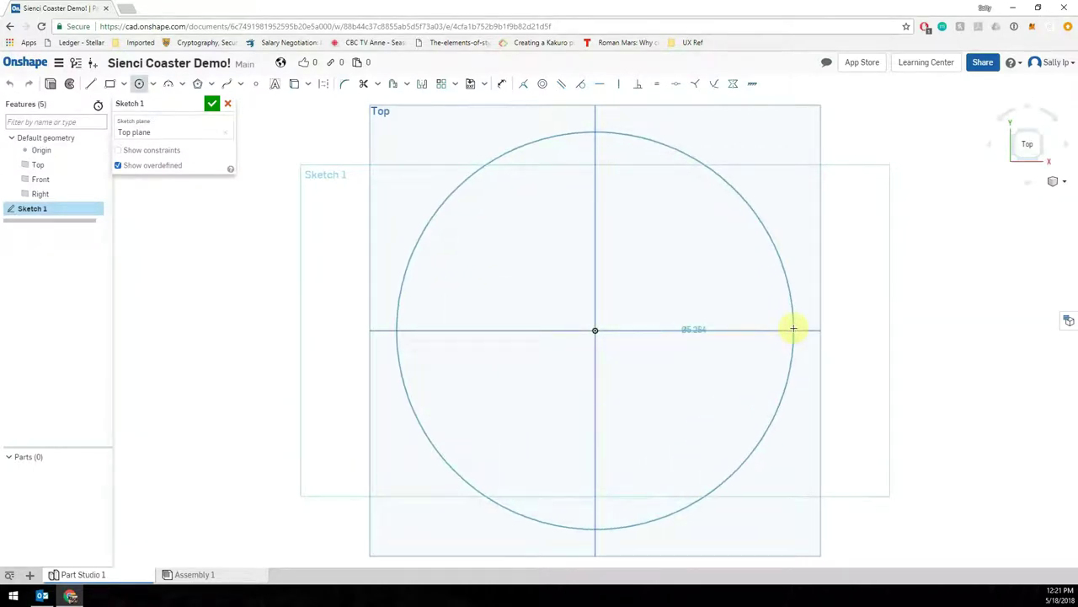
left_click(789, 329)
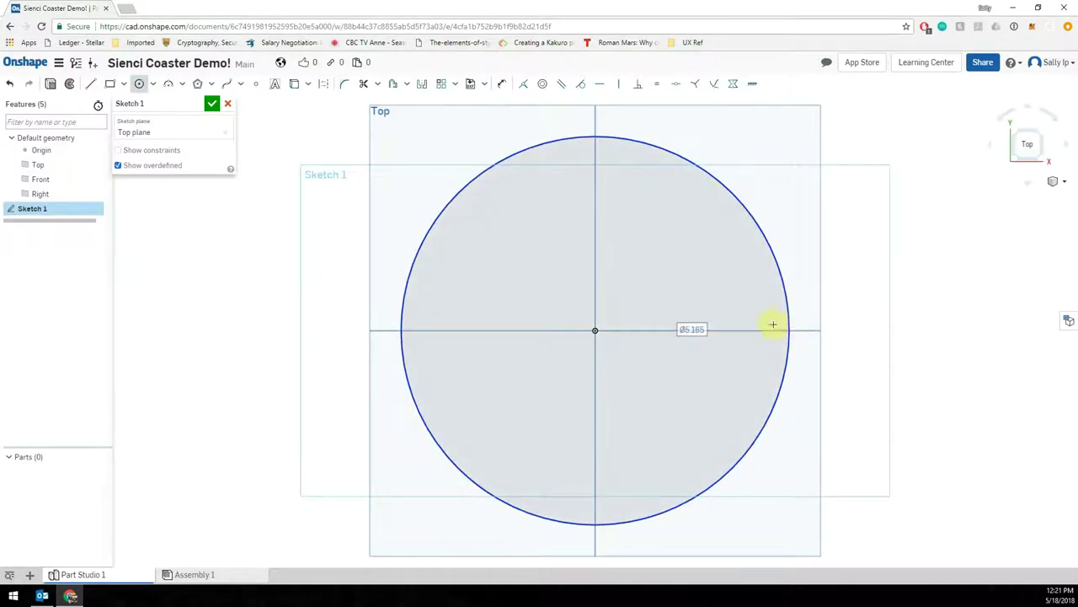
Step: Dimension the circle's diameter to 5 in
left_click(503, 85)
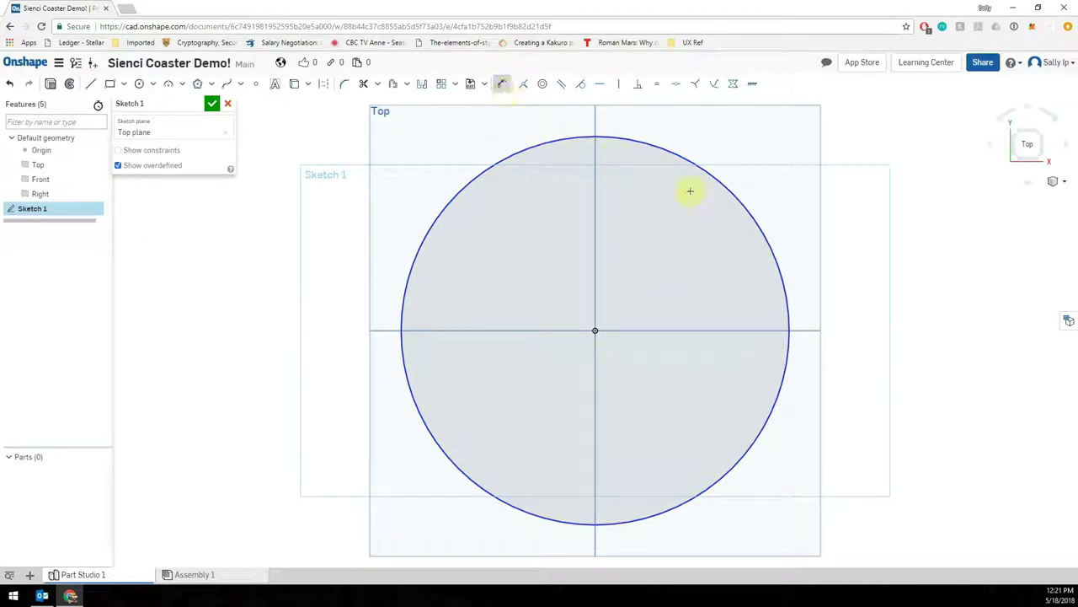
left_click(756, 224)
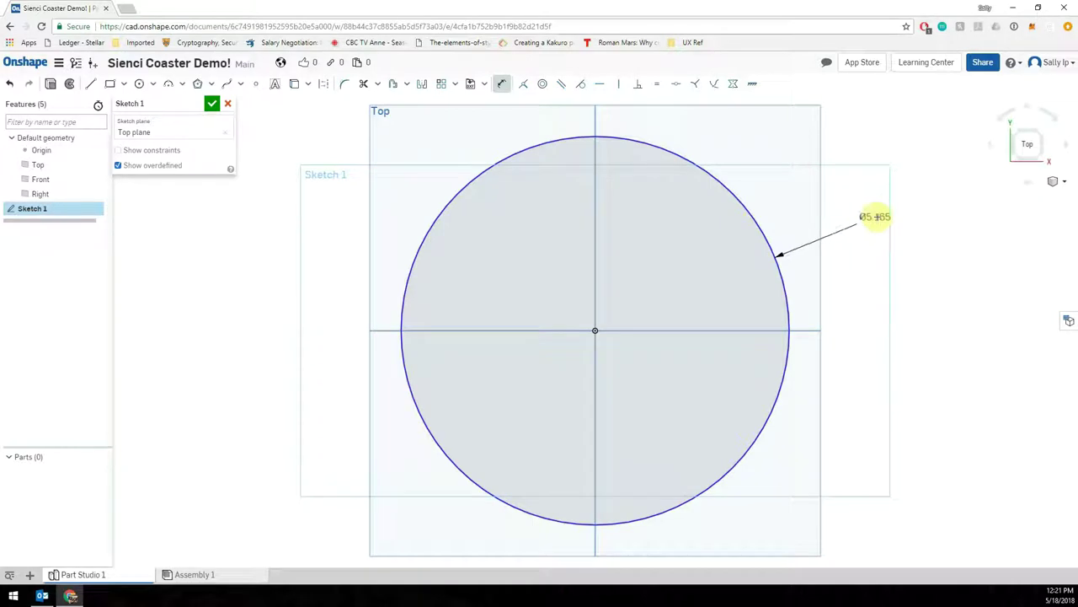
left_click(879, 216)
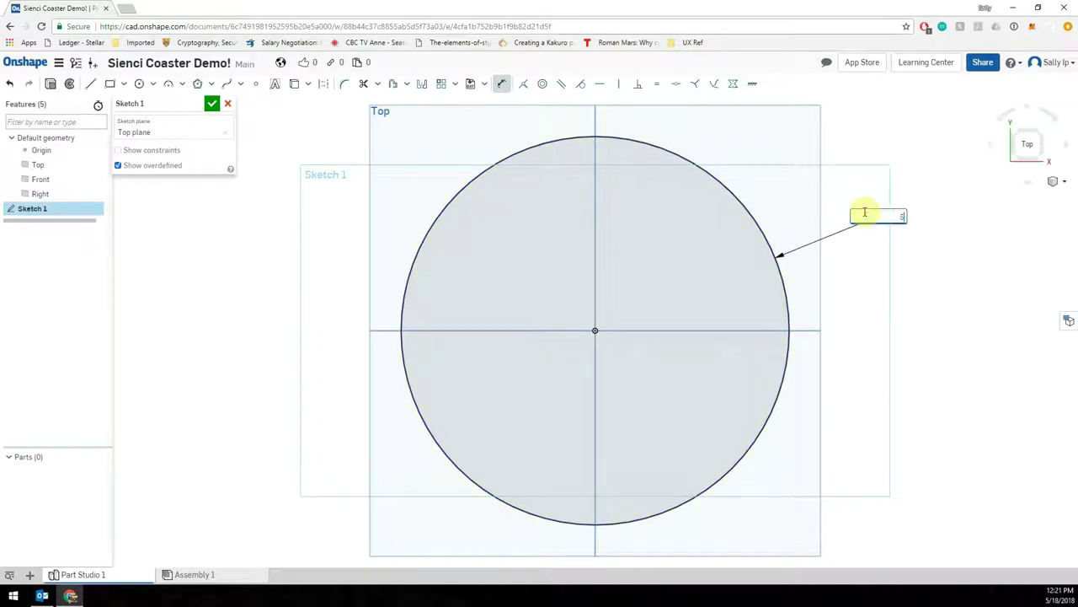
type("5")
key("Return")
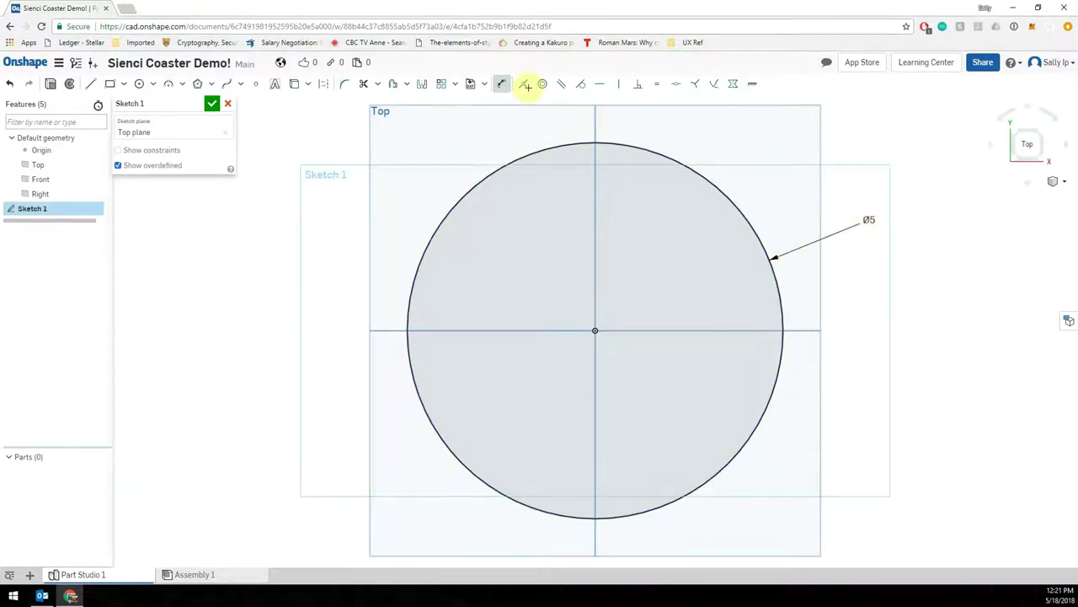
Step: Delete the circle's diameter dimension and finish the sketch
left_click(867, 221)
key("Delete")
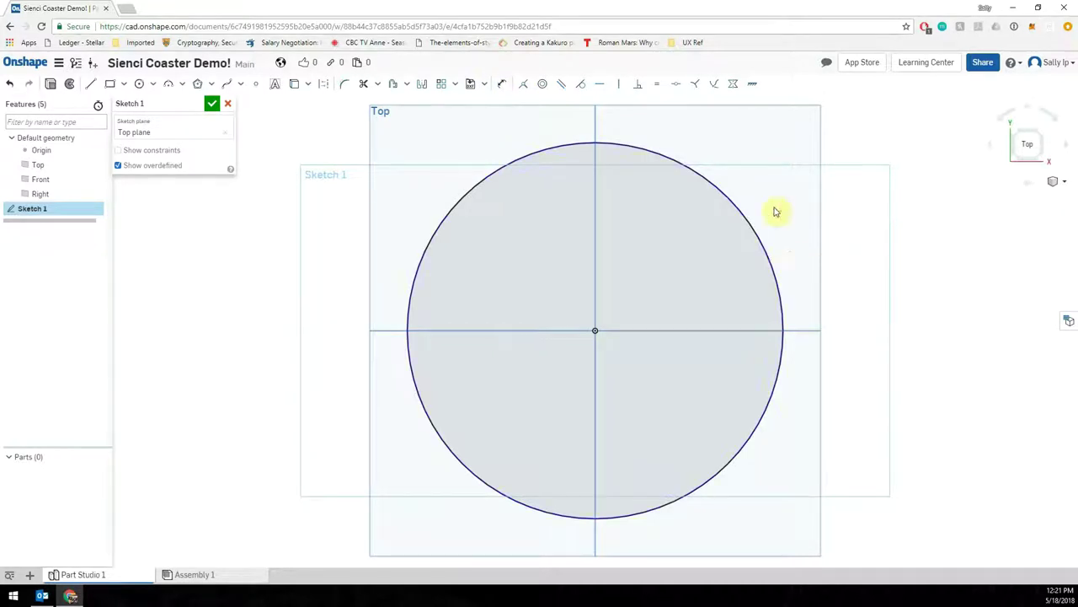
left_click(210, 104)
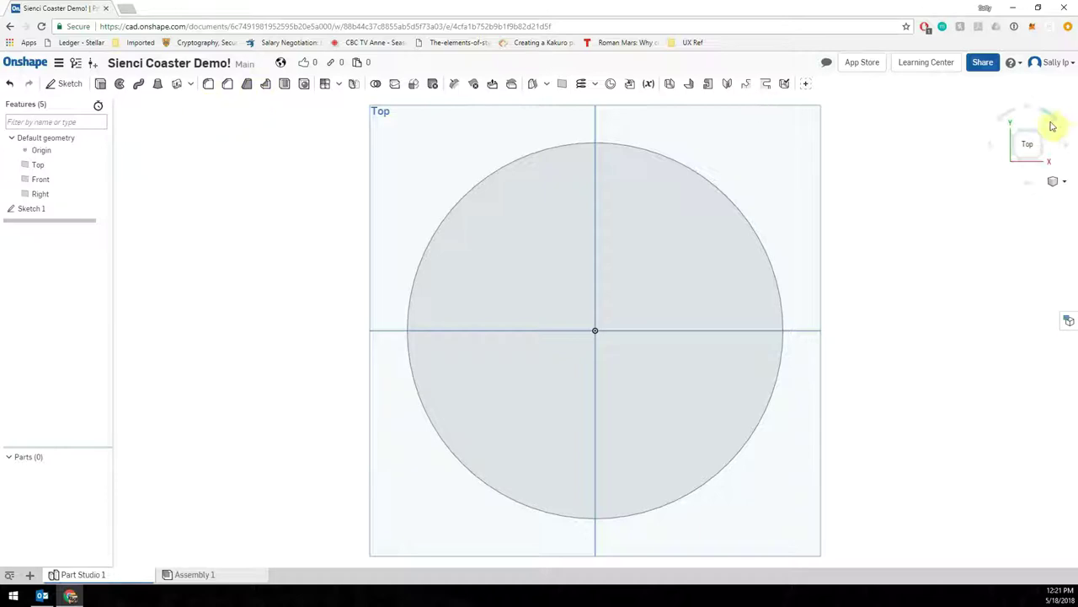
Step: Switch to the trimetric view and start a new solid blind extrusion from the sketched circle
left_click(1064, 182)
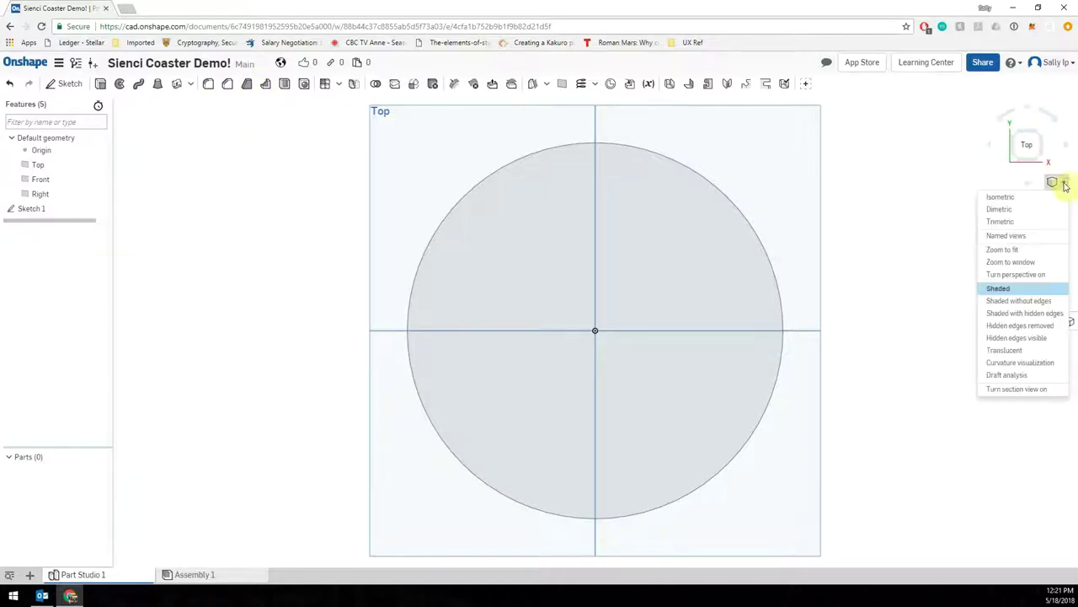
left_click(1026, 221)
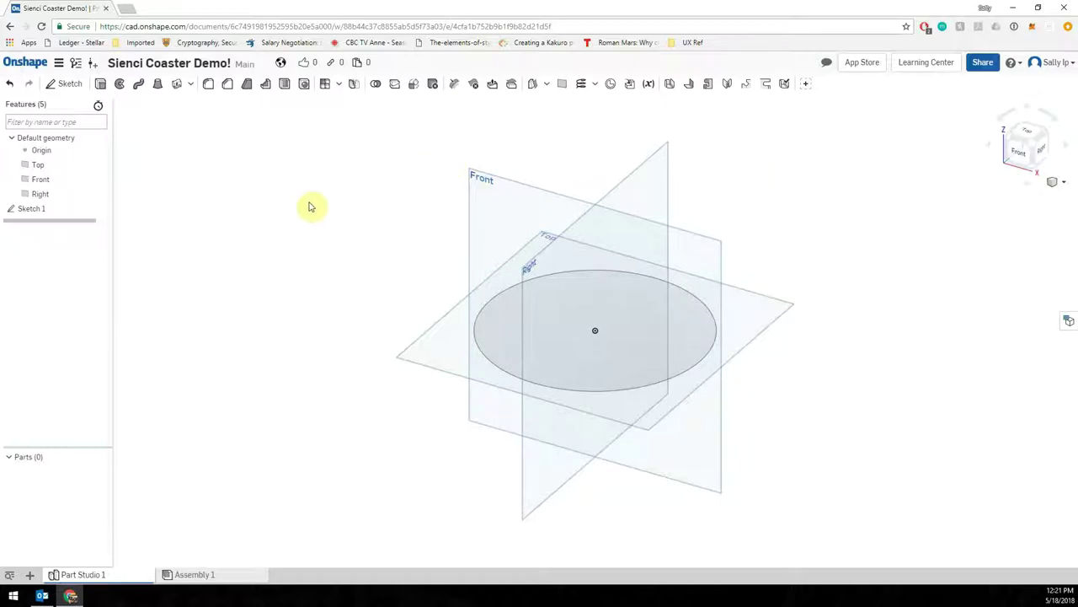
left_click(498, 321)
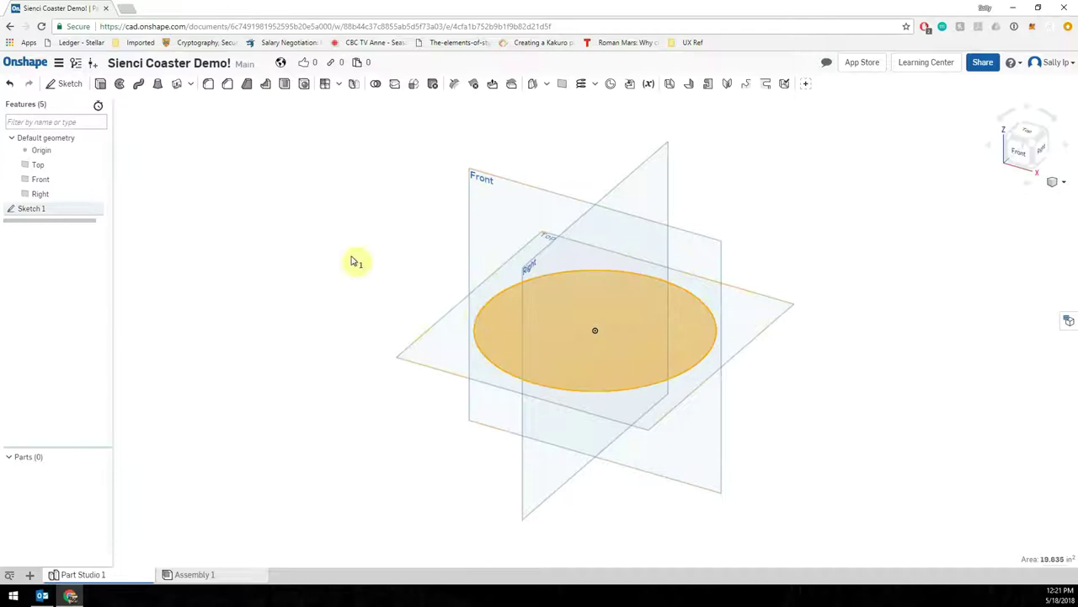
left_click(100, 85)
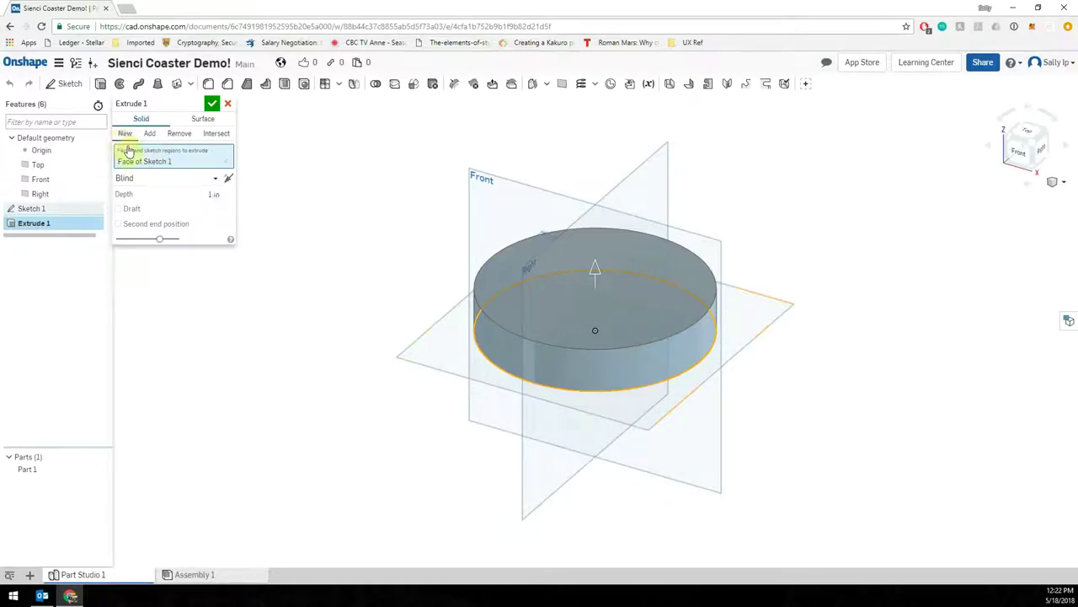
Step: Try reversing the extrusion direction to below the Top plane, including from the front view
left_click_drag(595, 272, 595, 404)
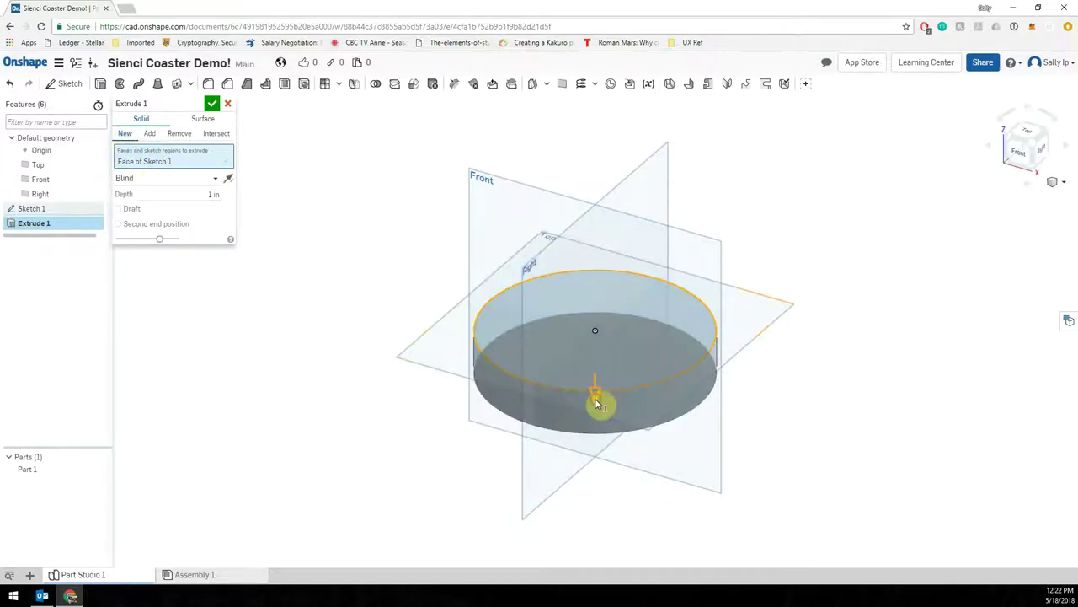
left_click(1019, 152)
left_click_drag(595, 272, 595, 452)
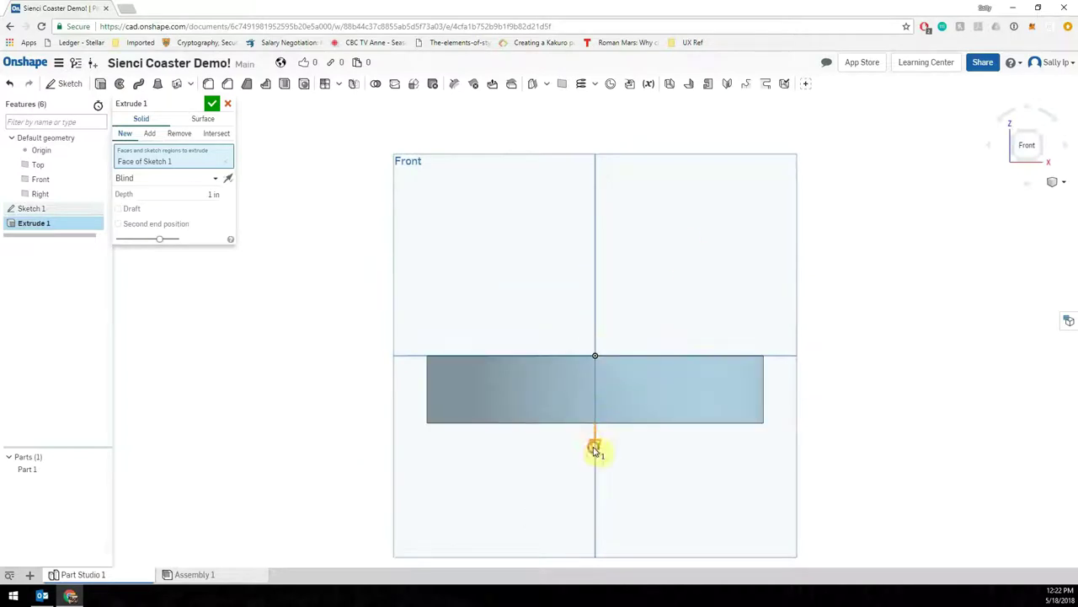
left_click(1040, 139)
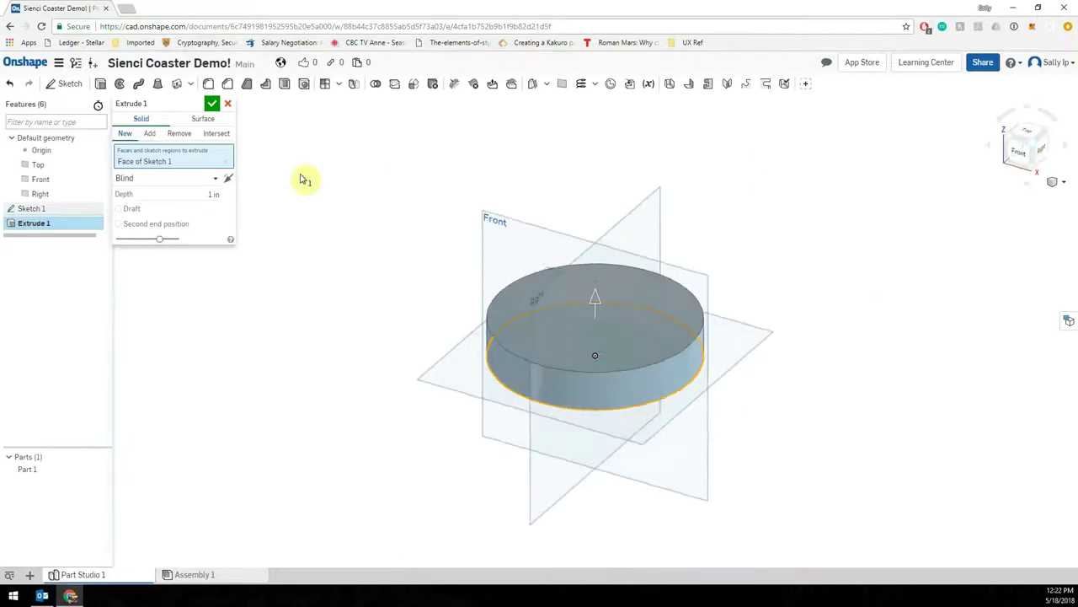
Step: Set the coaster disc's extrusion depth to 0.268 in
left_click(197, 195)
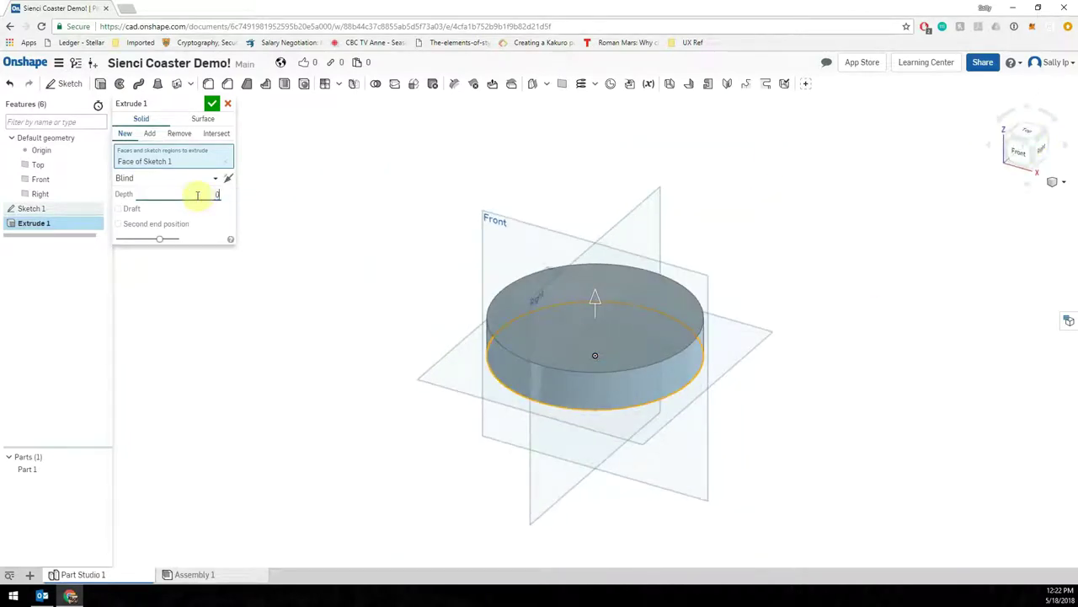
type("0.288")
key("Return")
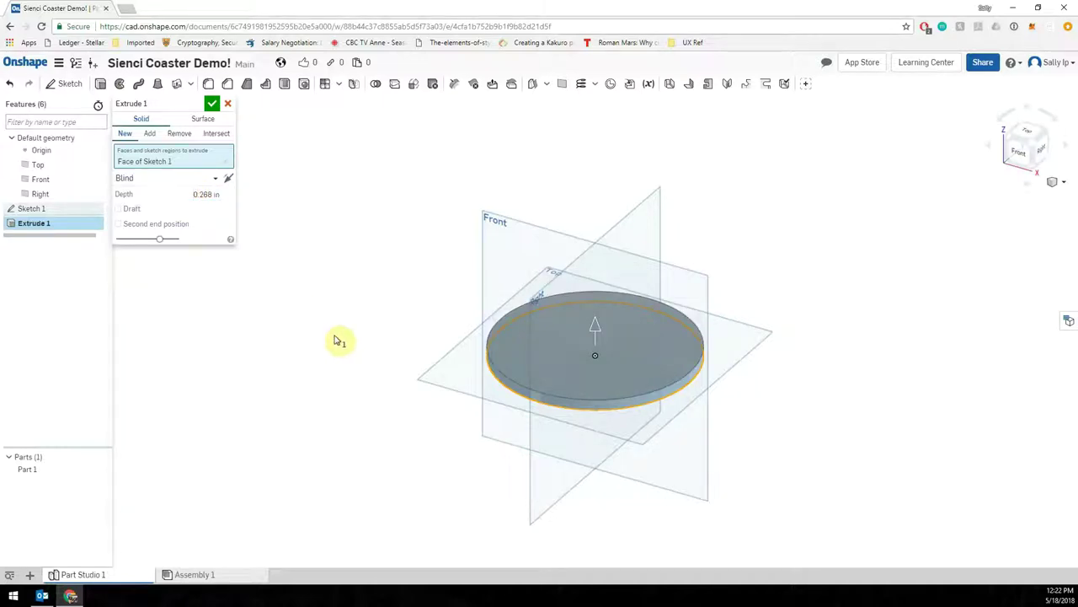
Step: Finish the disc extrusion and start a new sketch on the disc's upper face in the top view
left_click(212, 103)
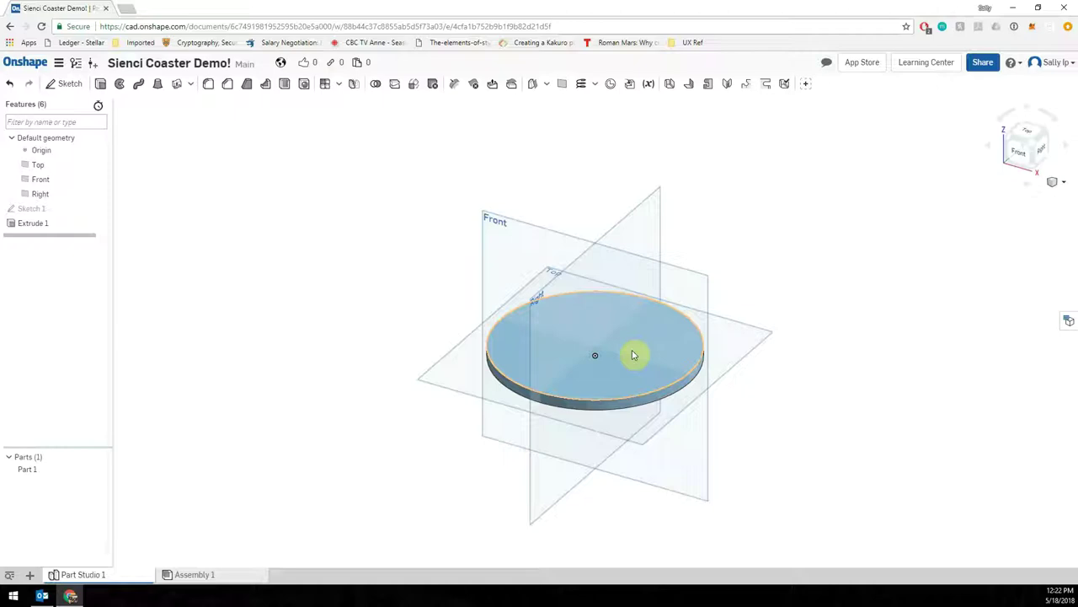
left_click(633, 355)
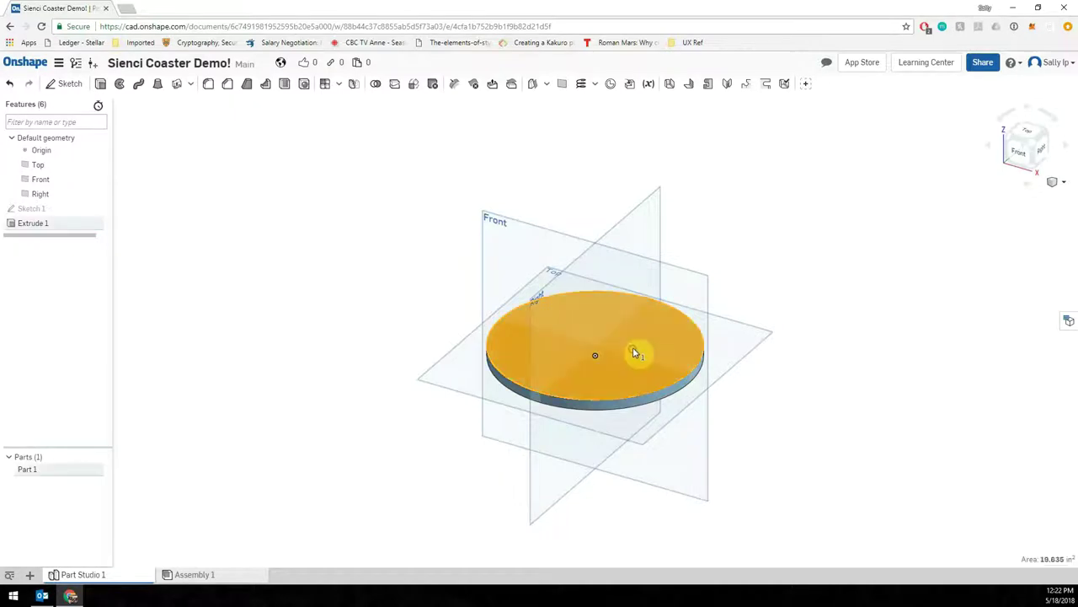
left_click(923, 355)
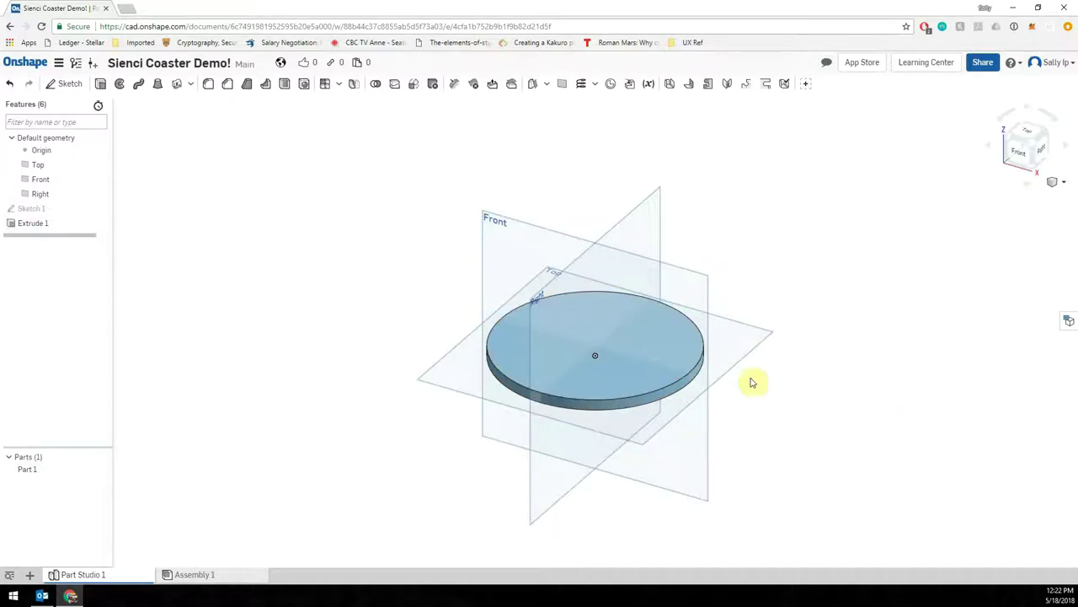
left_click(647, 349)
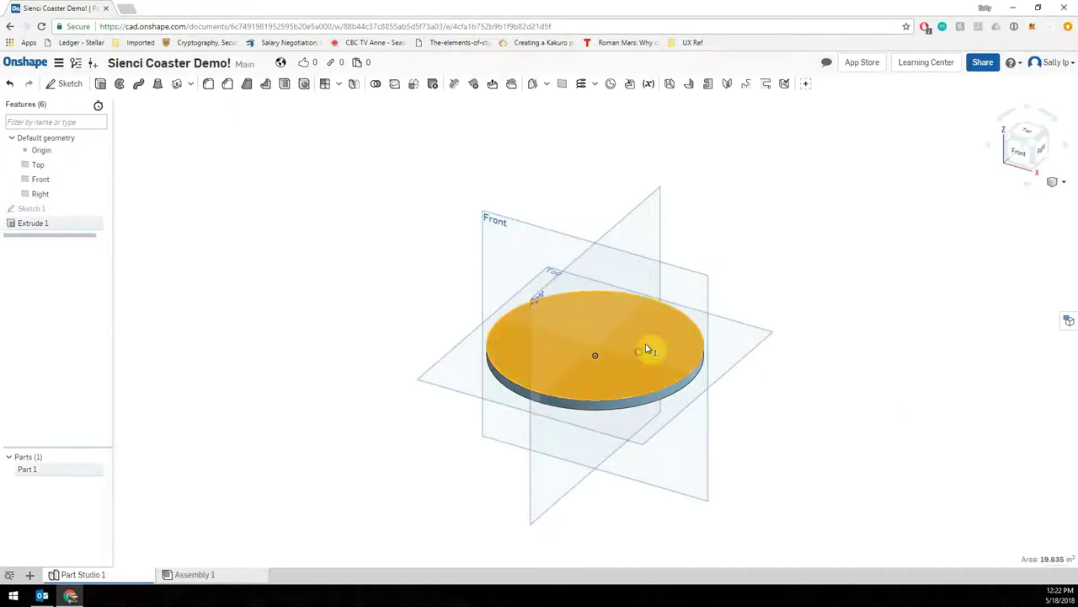
left_click(1030, 137)
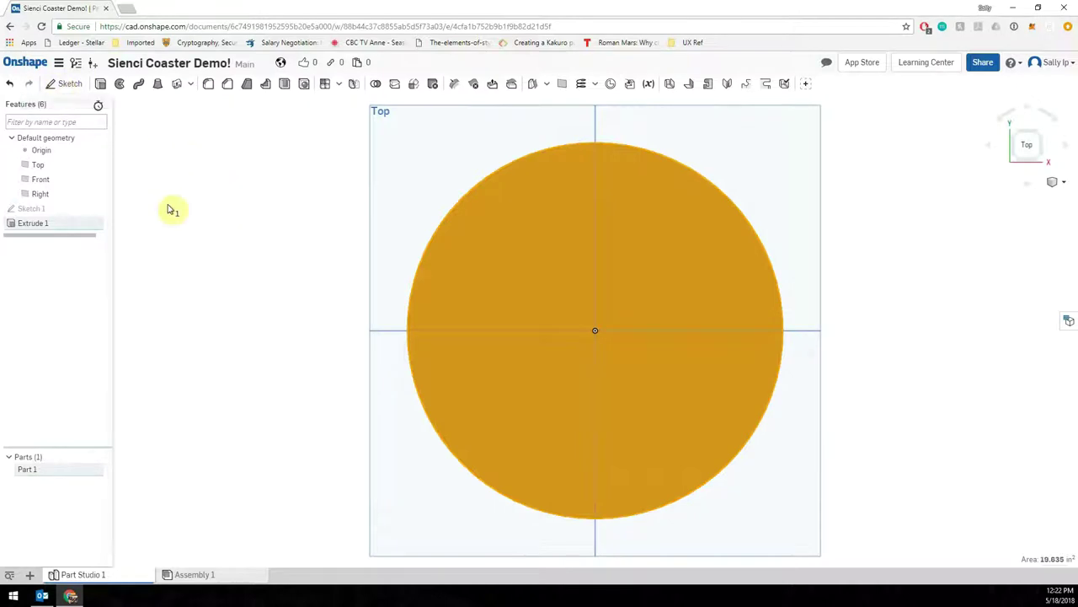
left_click(71, 88)
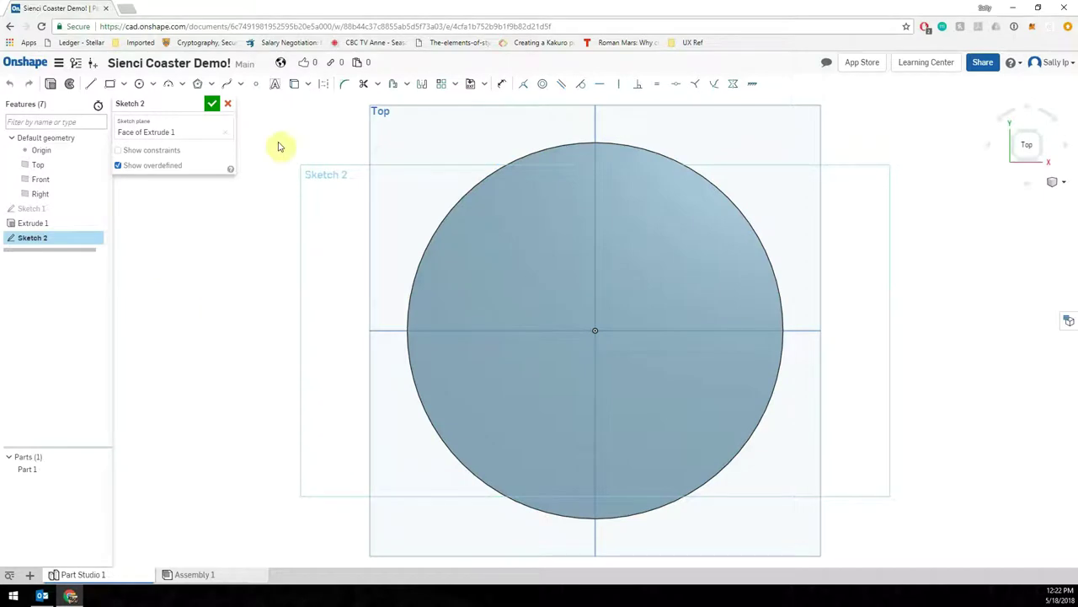
Step: Sketch a circle about 4.58 in in diameter centred on the origin, just inside the disc's edge
left_click(139, 85)
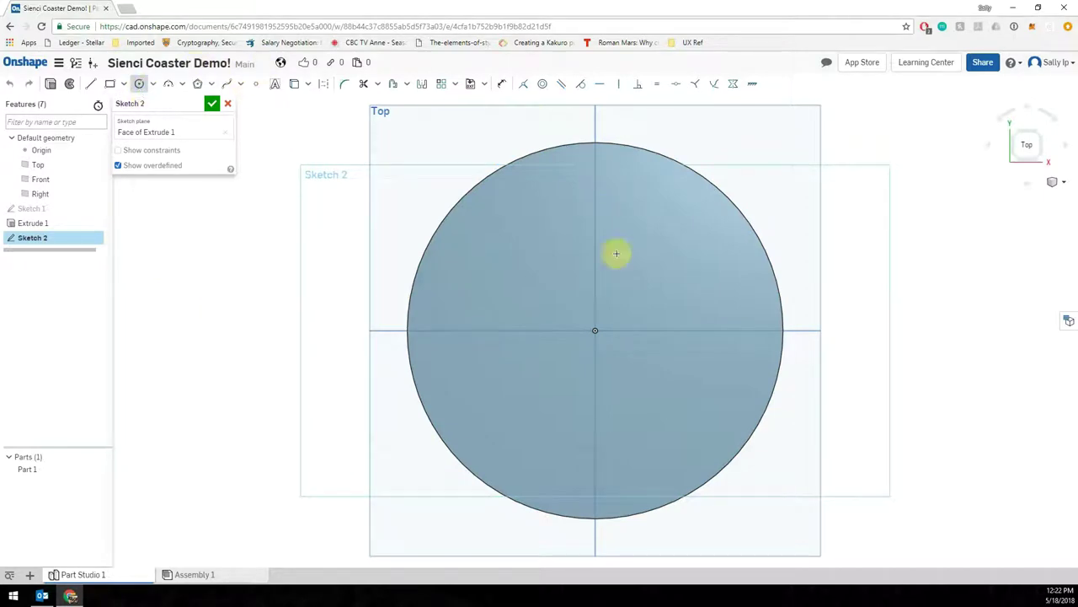
left_click(595, 330)
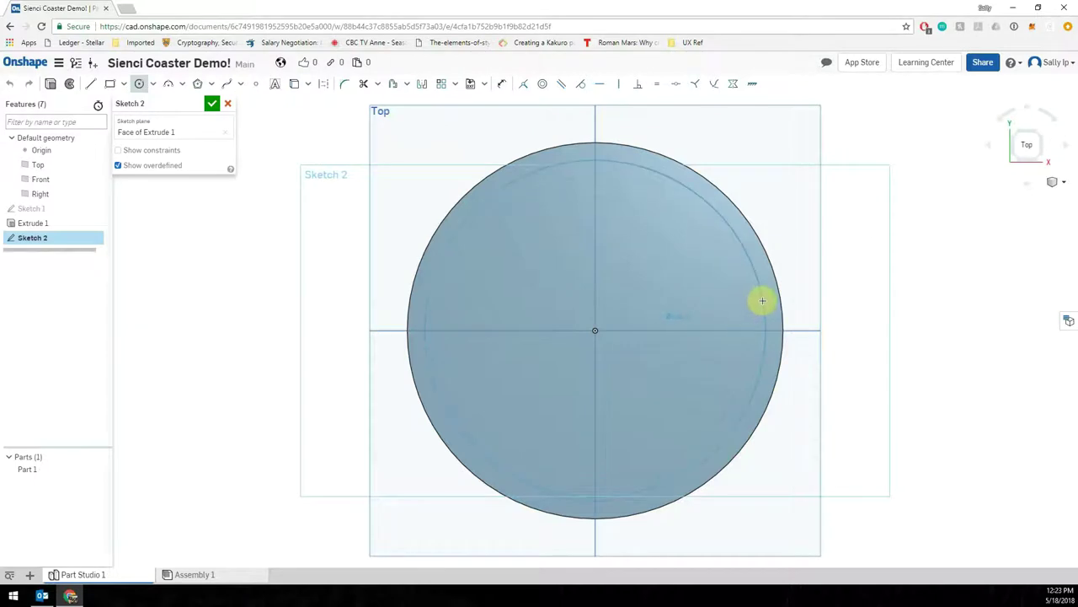
left_click(764, 300)
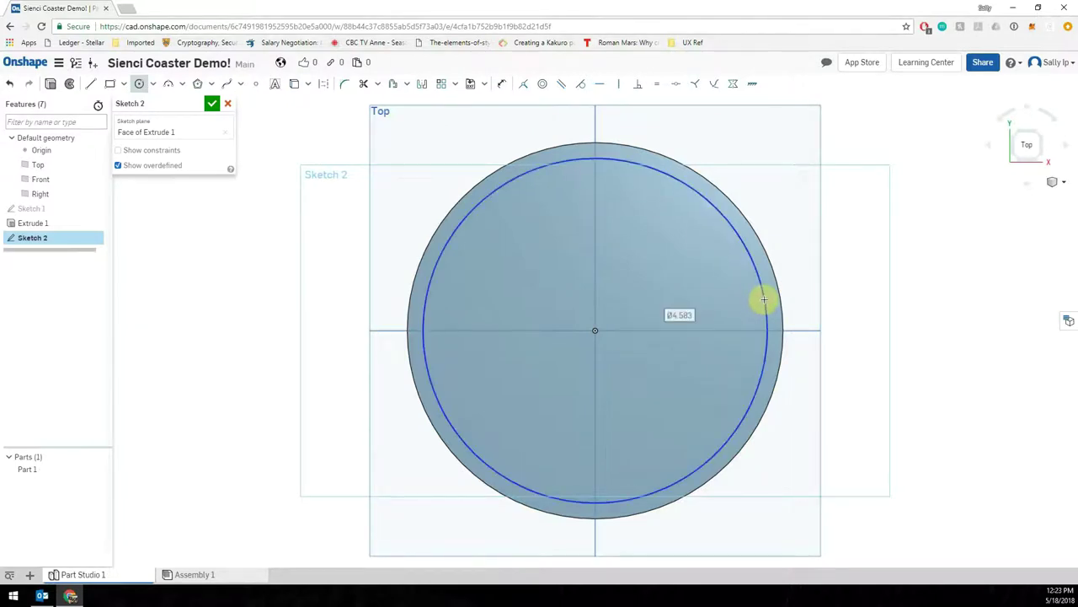
Step: Offset the sketched circle inward by 0.0787 in
left_click(393, 85)
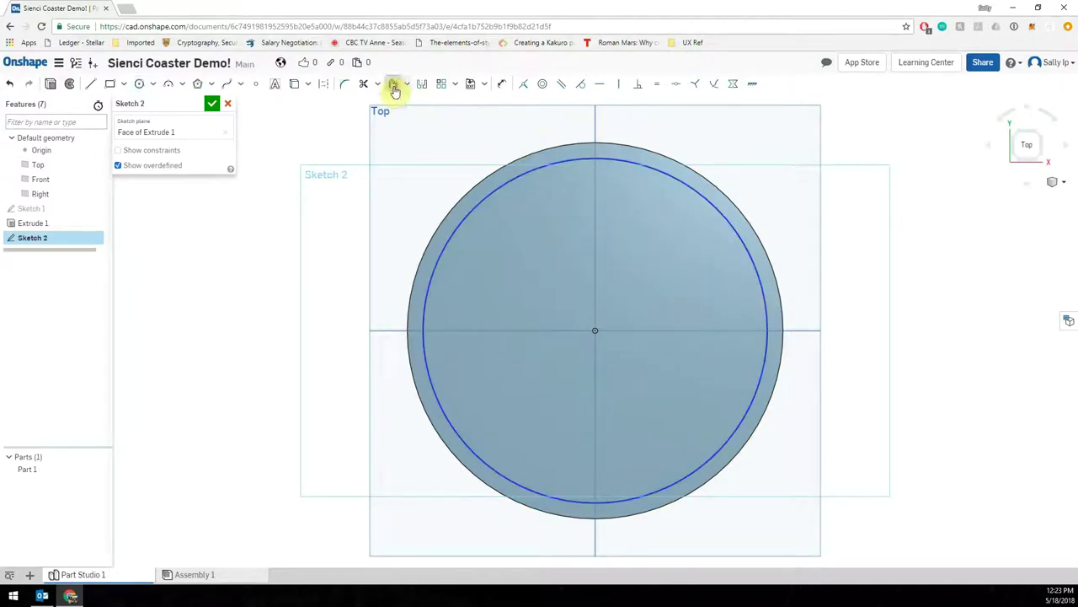
left_click(555, 161)
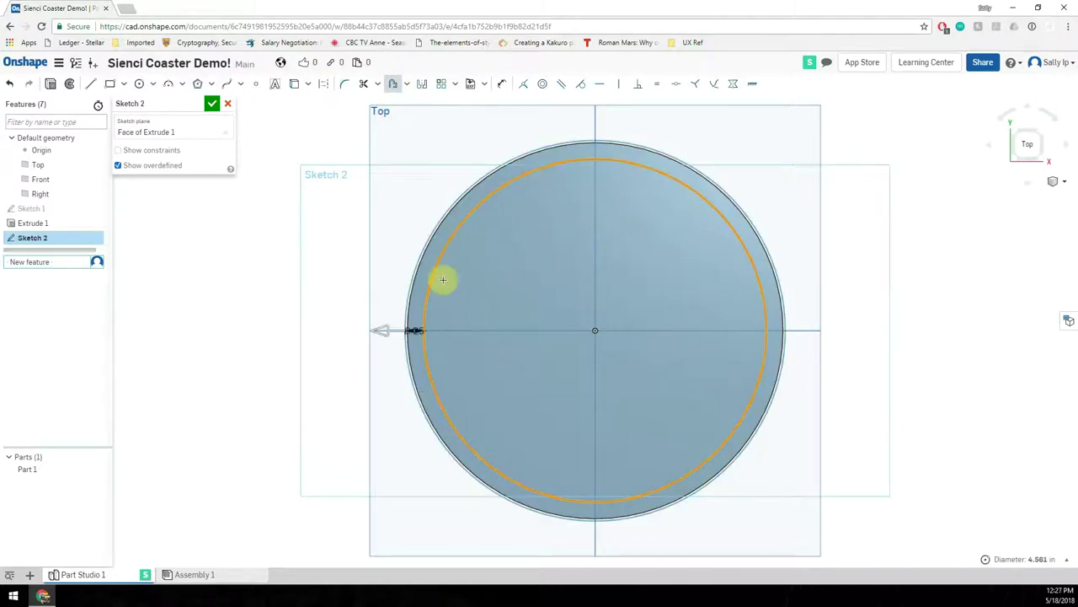
mouse_move(380, 331)
left_mouse_down()
mouse_move(457, 326)
mouse_move(382, 331)
left_mouse_up()
left_click(382, 331)
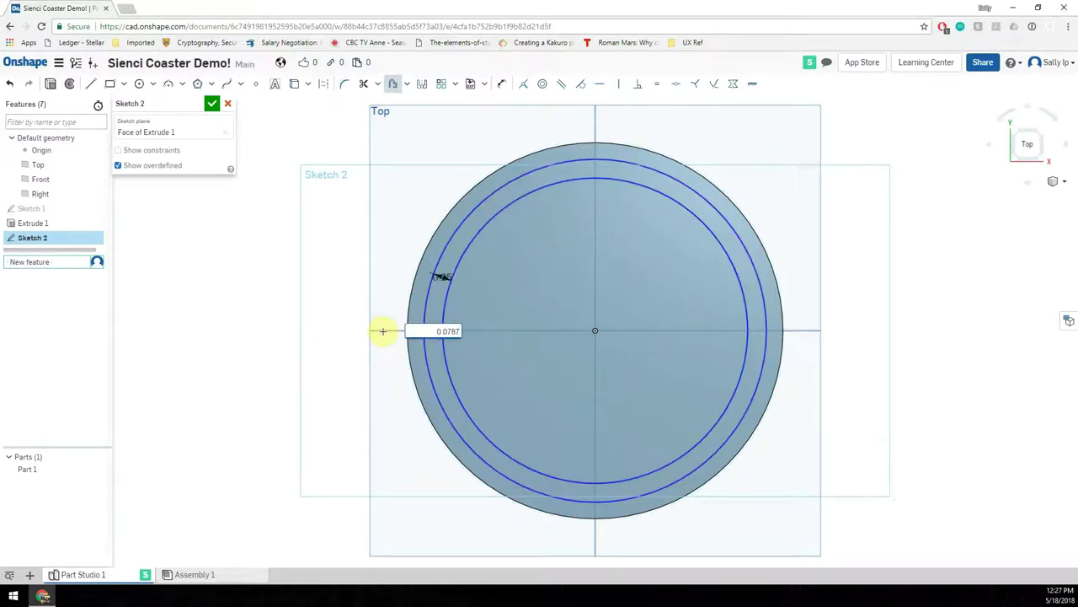
key("Return")
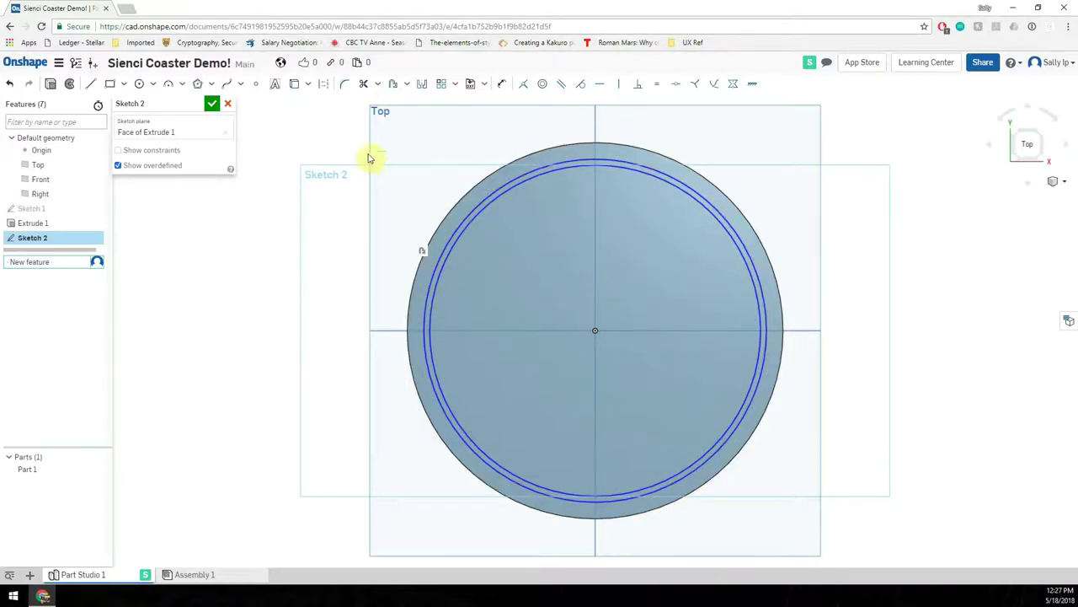
Step: Draw a three-sided circumscribed polygon centred on the origin, with a construction circle about 3.28 in in diameter and one vertex on the horizontal axis
left_click(214, 86)
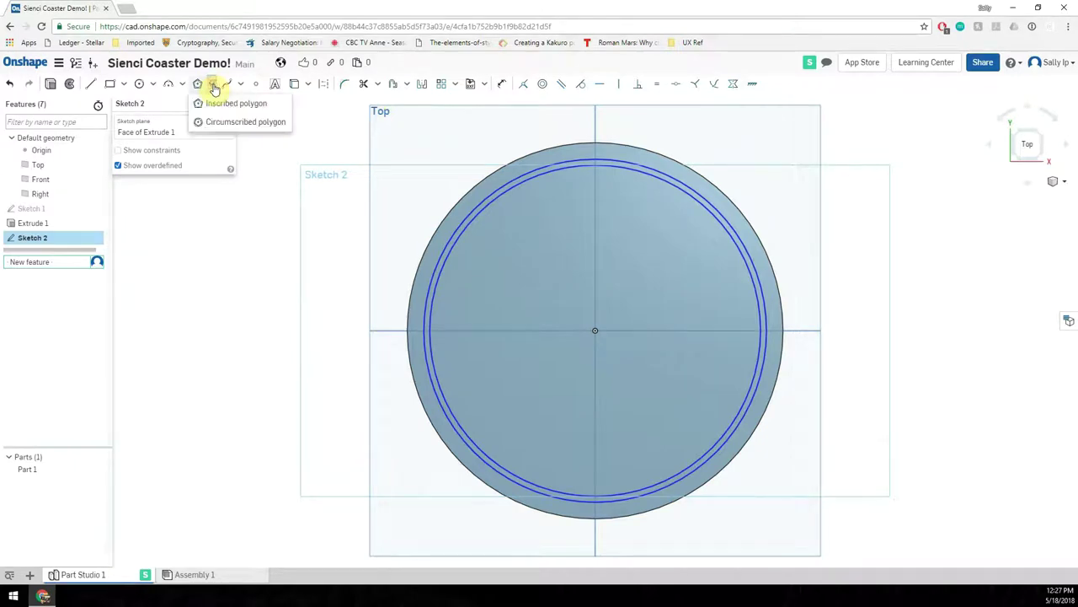
left_click(220, 122)
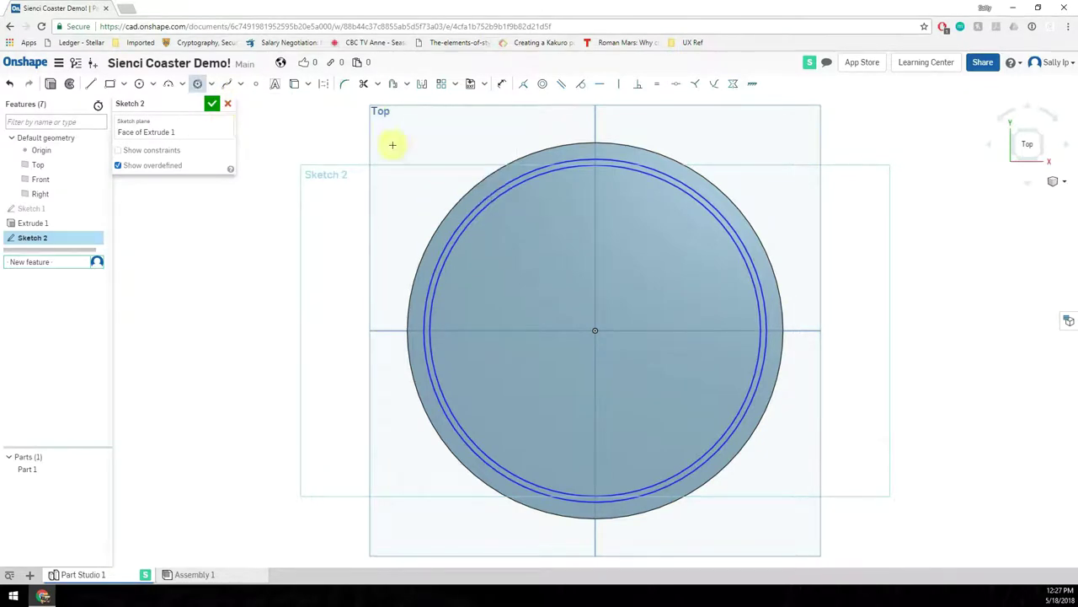
left_click(595, 329)
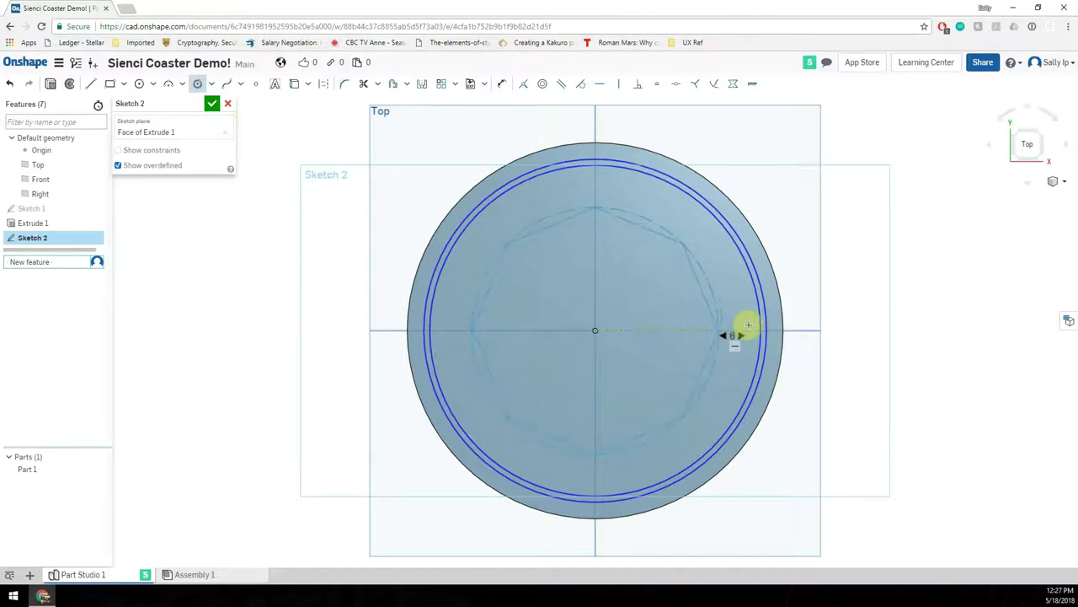
key("Down")
key("Down")
key("Down")
left_click(676, 326)
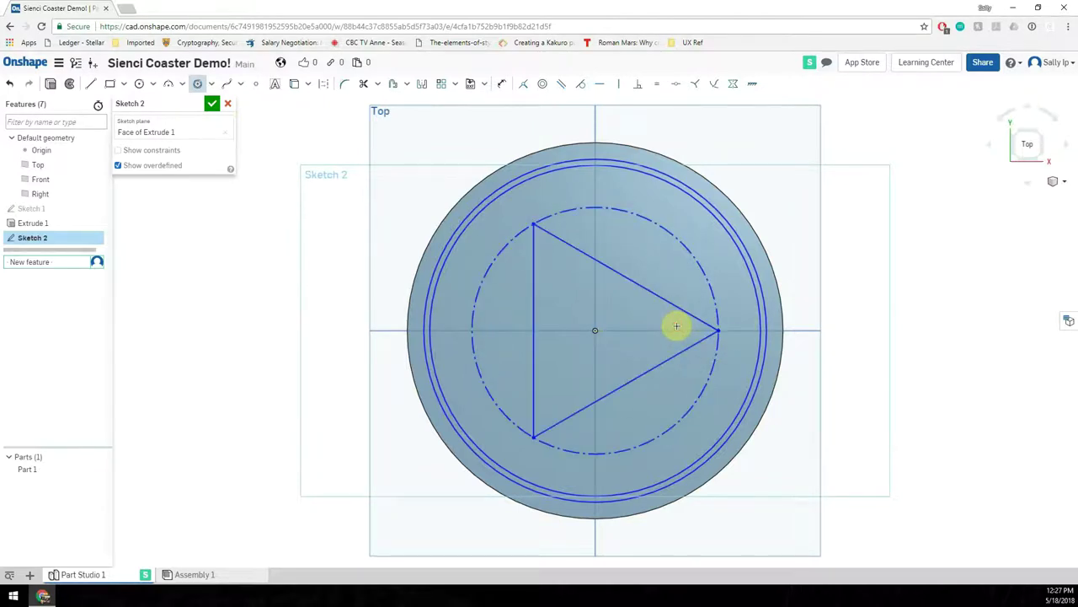
left_click(197, 85)
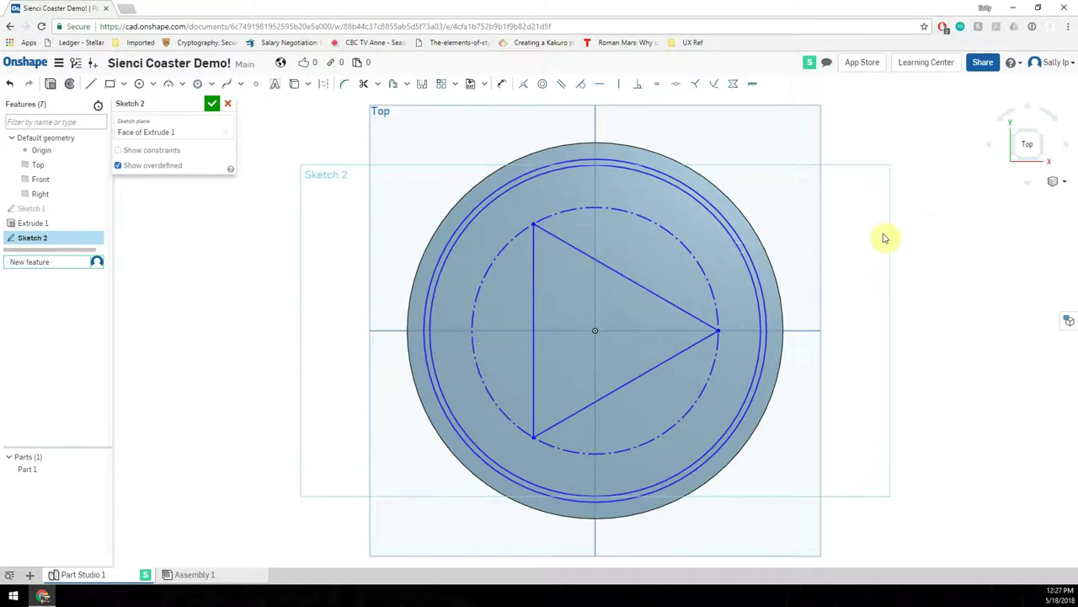
Step: Draw three construction lines about 1.47 in long, tangent to the polygon's construction circle, from each triangle vertex to the inner offset circle
left_click(702, 271)
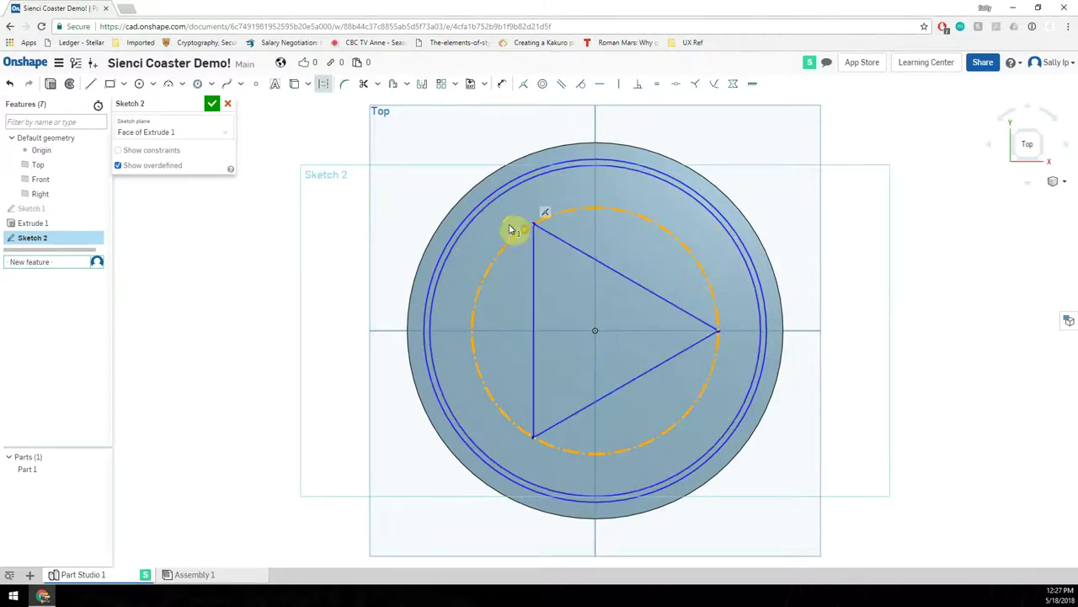
left_click(325, 88)
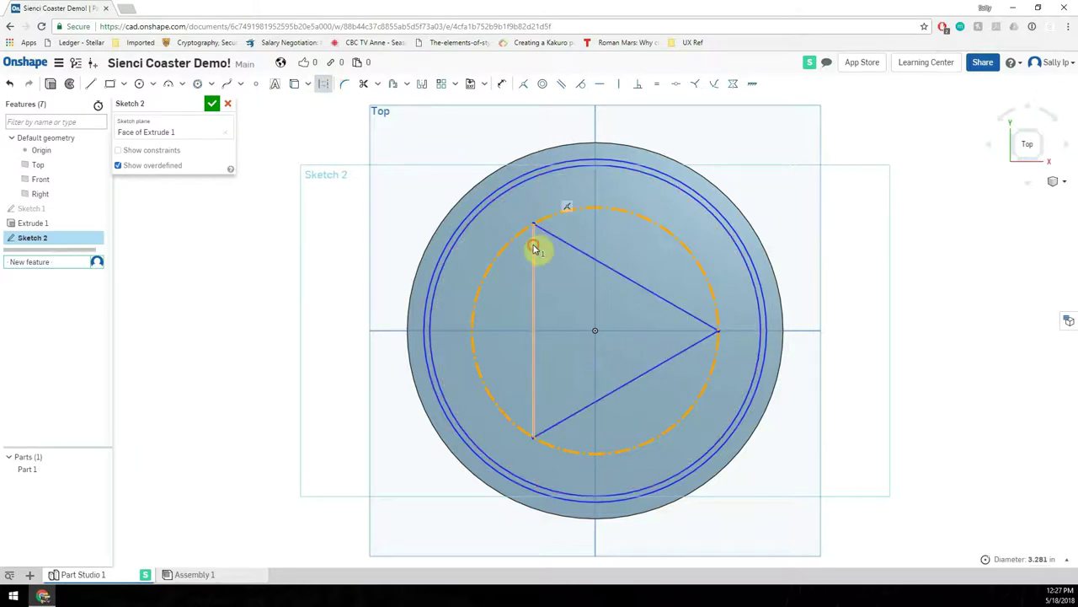
left_click(497, 228)
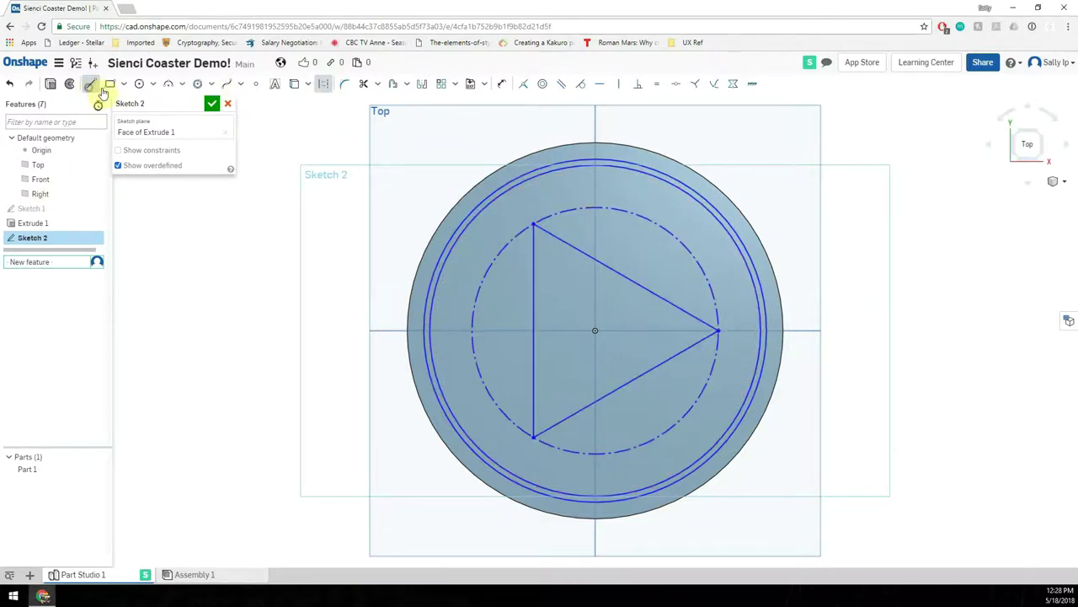
left_click(552, 213)
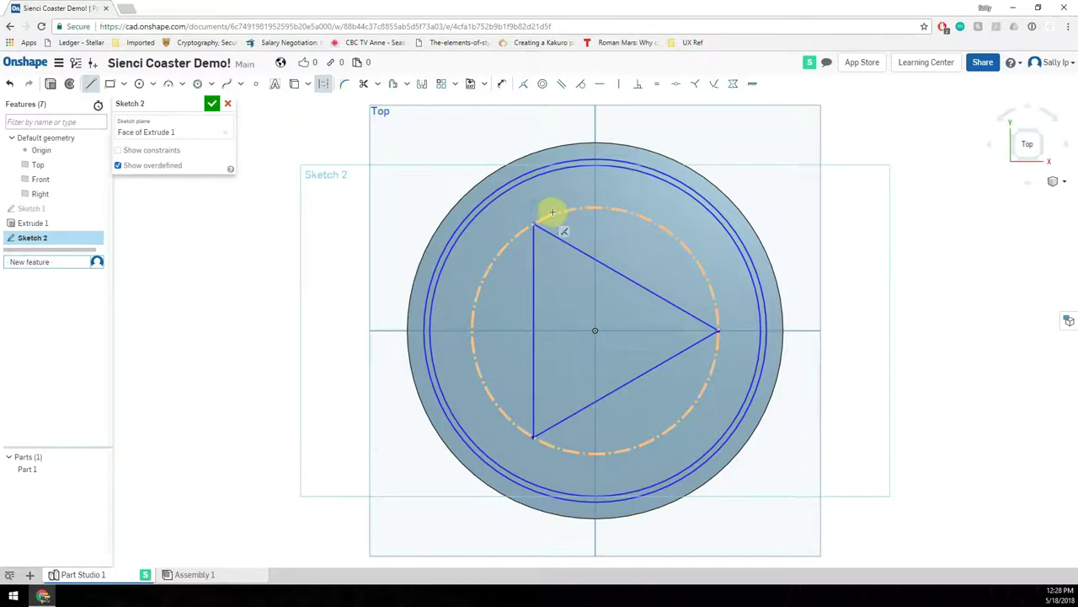
left_click(627, 169)
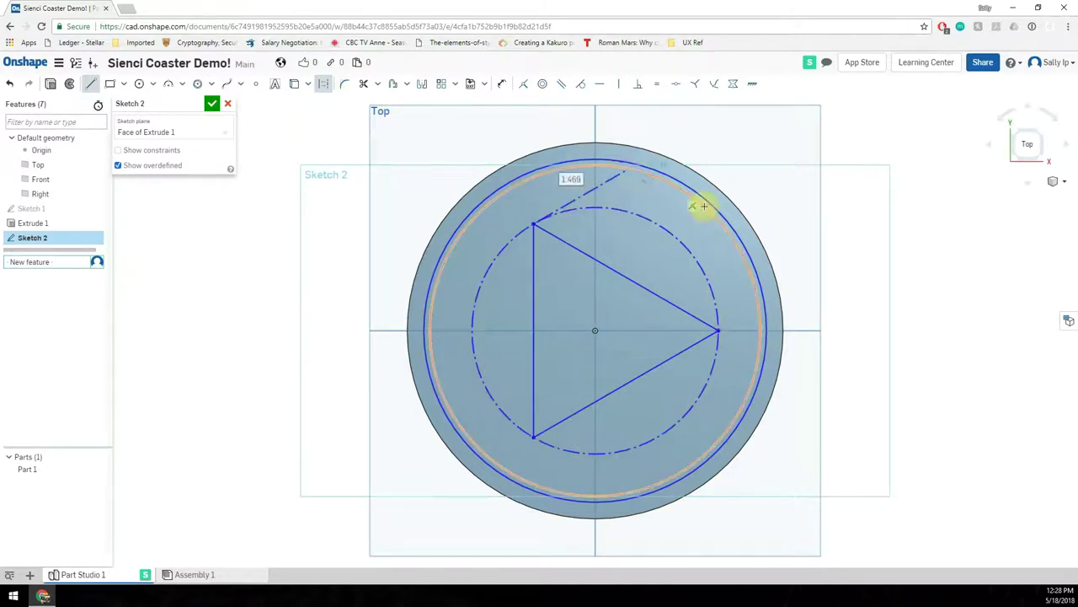
left_click_drag(718, 331, 716, 441)
left_click_drag(447, 384, 438, 383)
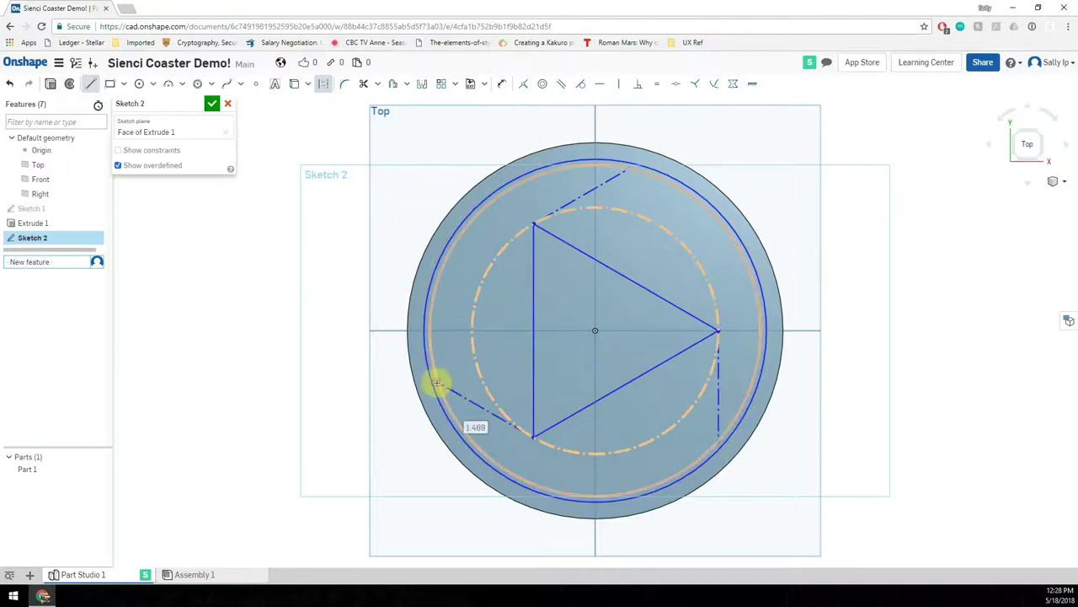
key("Escape")
Step: Convert the three tangent construction lines into regular sketch lines
left_click(466, 397)
left_click(589, 191)
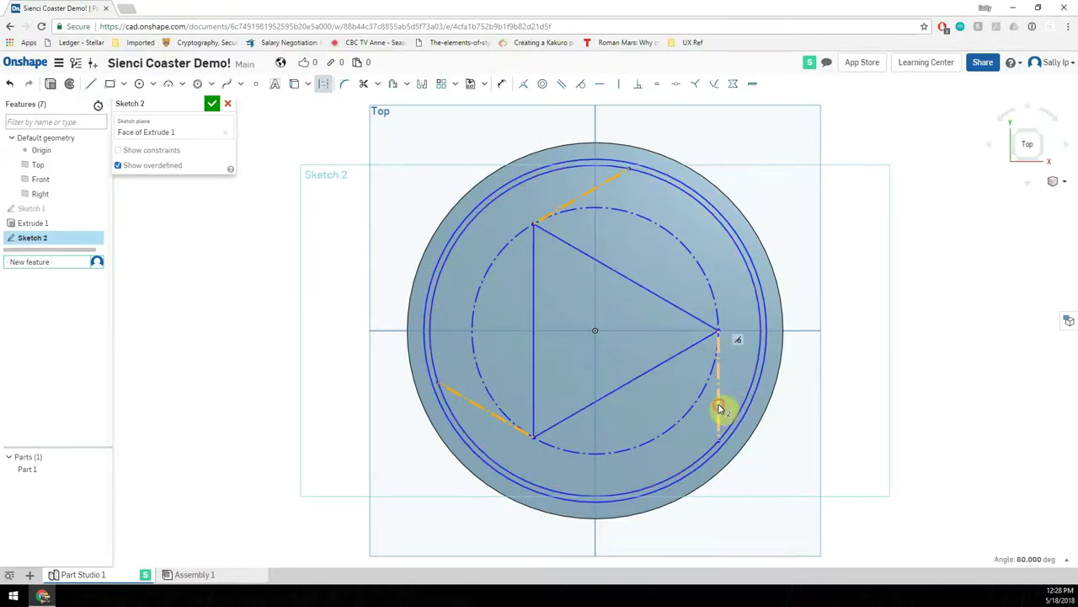
left_click(323, 84)
left_click(258, 427)
Step: Extend the two triangle sides meeting at the upper-left vertex out to the inner offset circle
left_click(379, 86)
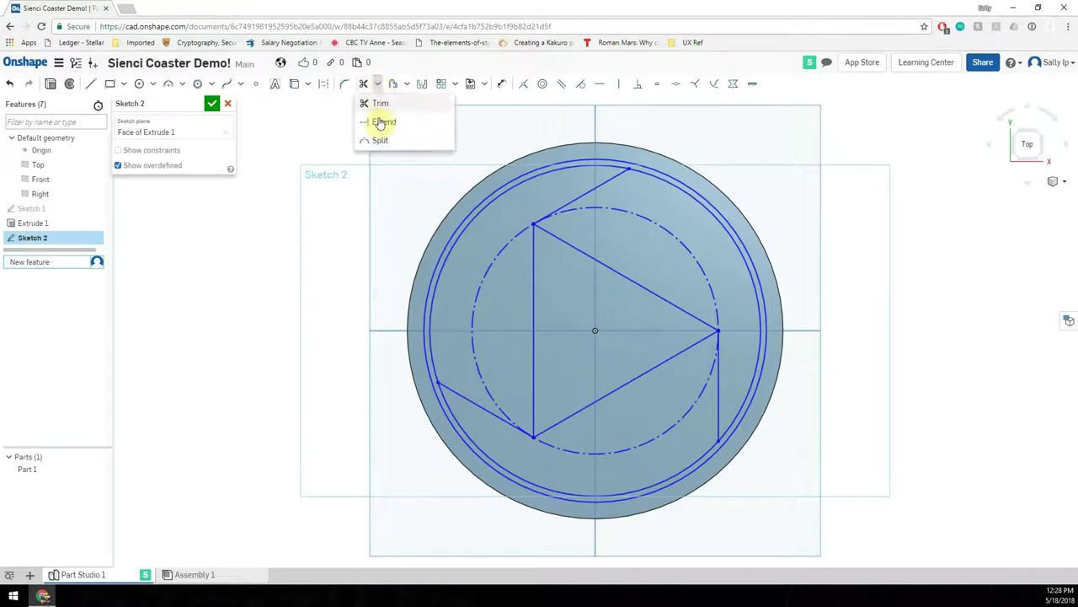
left_click(378, 118)
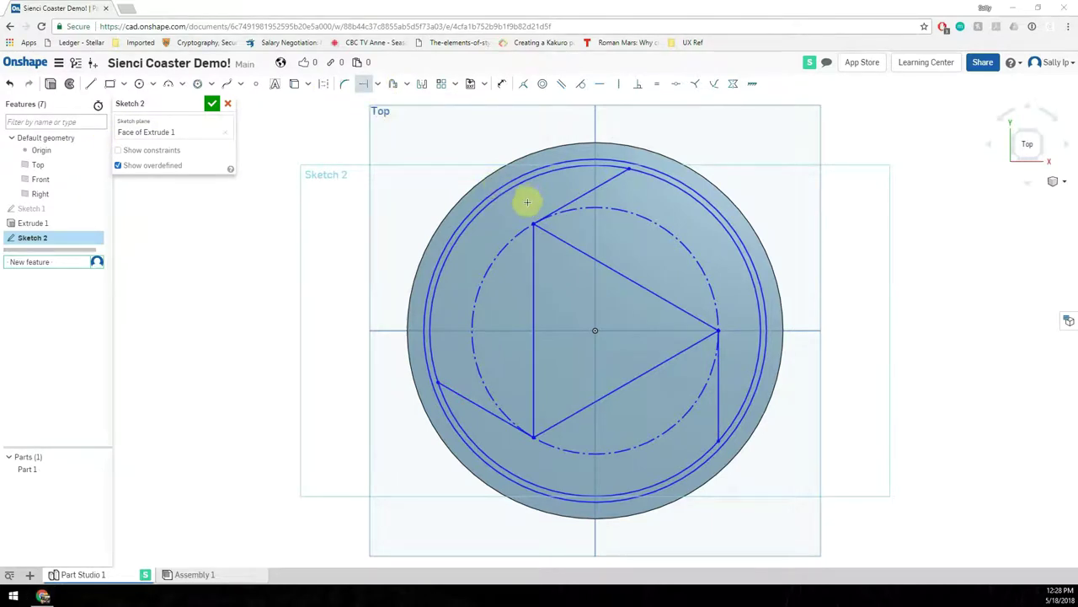
left_click(532, 235)
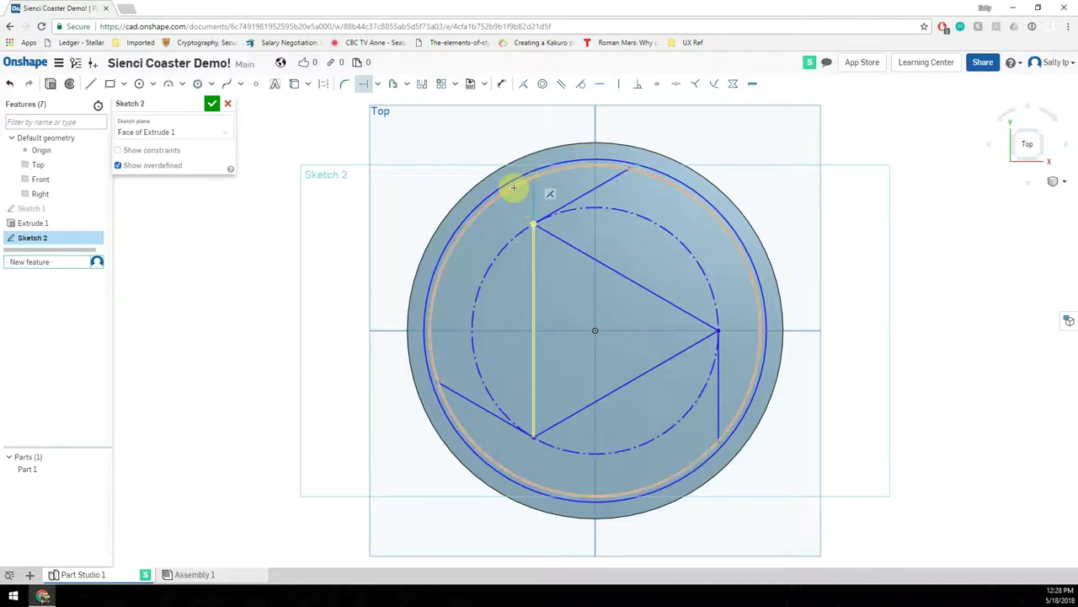
left_click_drag(513, 187, 511, 188)
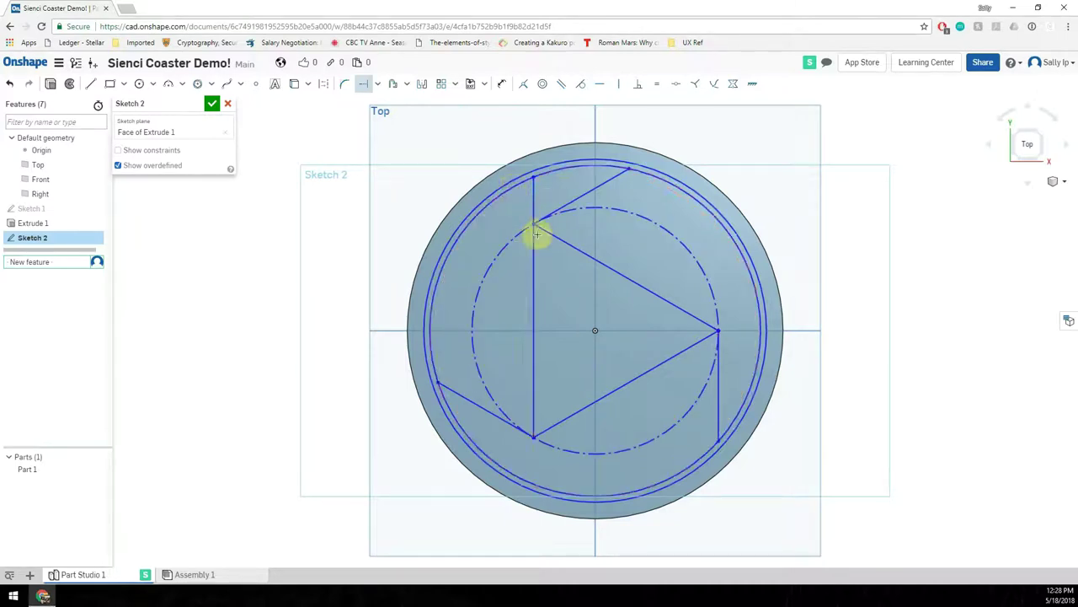
left_click_drag(546, 233, 492, 204)
left_click(492, 205)
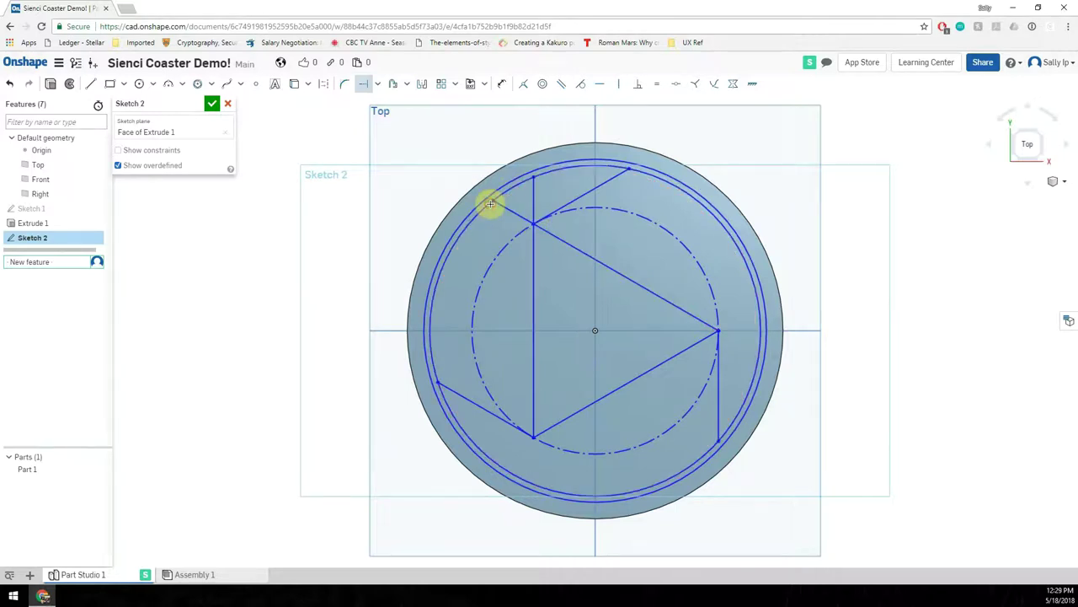
Step: Extend the triangle sides beyond the right and lower-left vertices to the inner offset circle
left_click(691, 314)
left_click(759, 353)
left_click(693, 345)
left_click(759, 302)
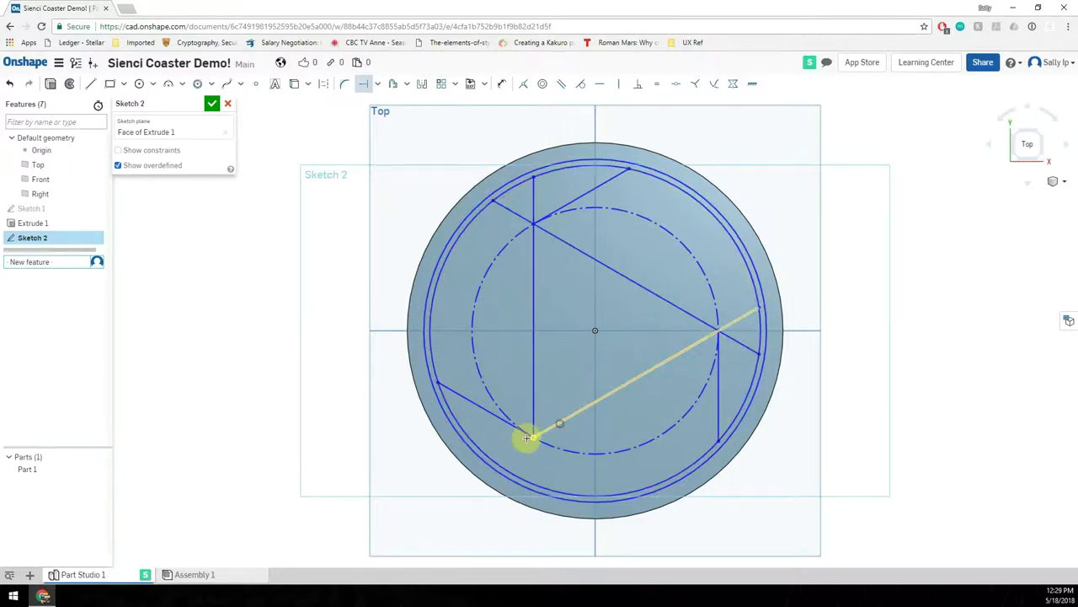
left_click(525, 439)
left_click(494, 461)
left_click(534, 412)
left_click(533, 488)
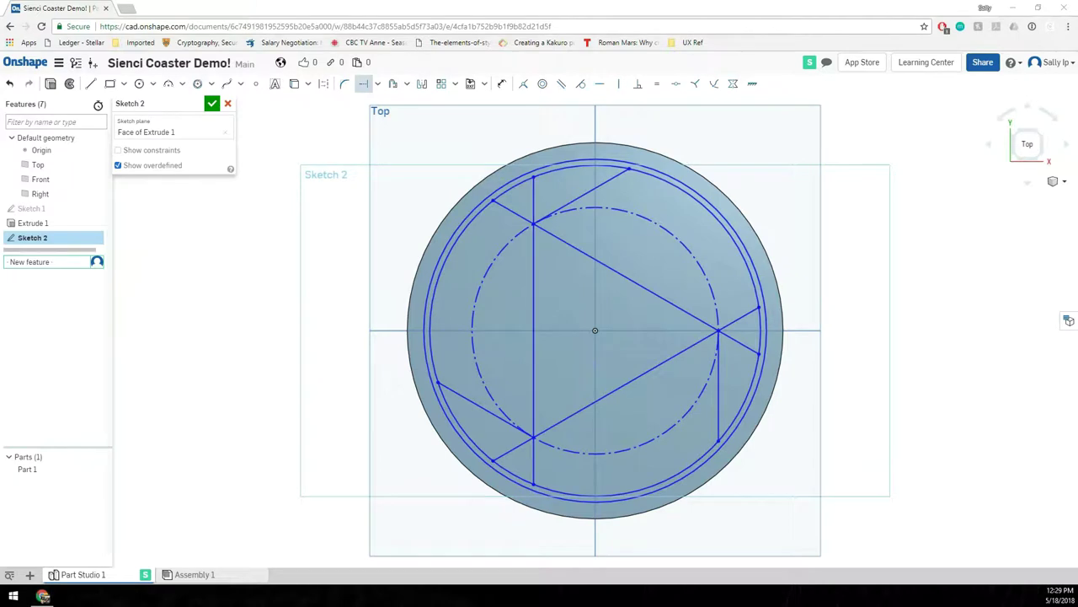
Step: Offset the vertical triangle side 0.039 in to both sides
left_click(396, 84)
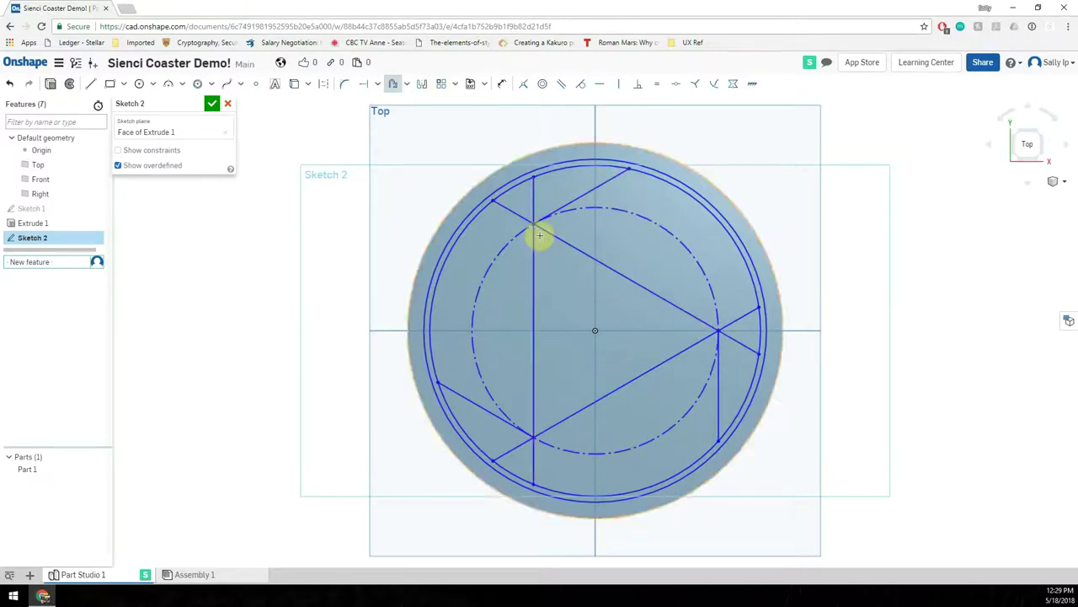
left_click(534, 201)
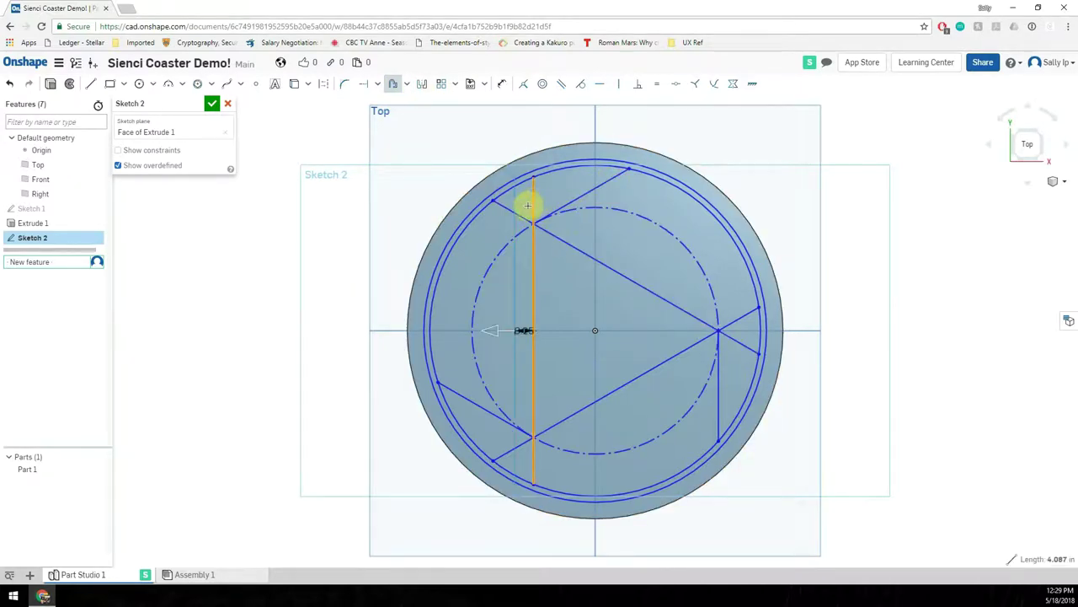
left_click(527, 204)
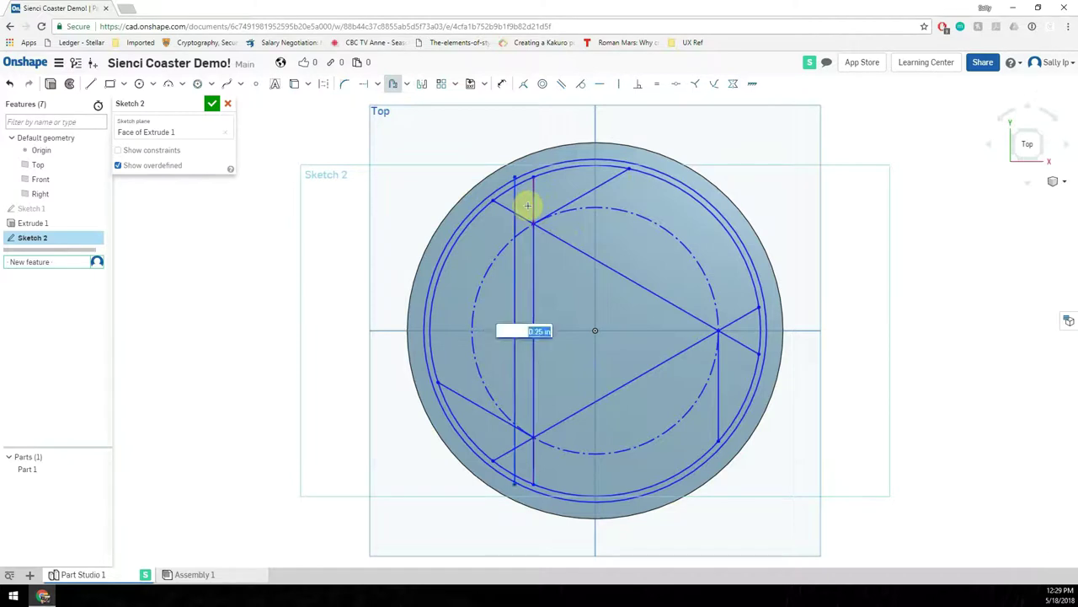
type("0.035")
key("Return")
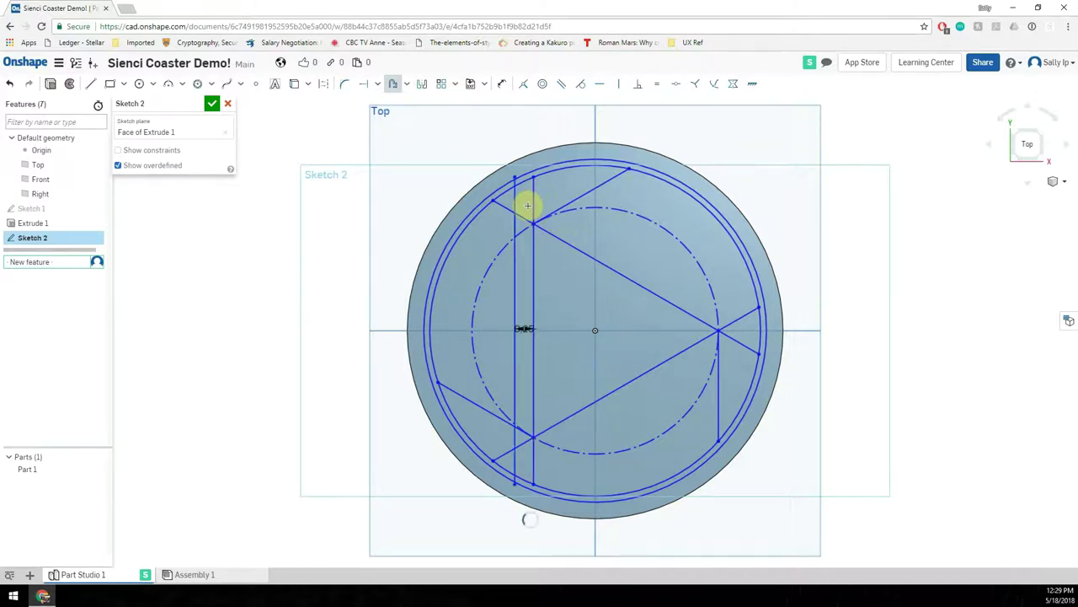
left_click(534, 277)
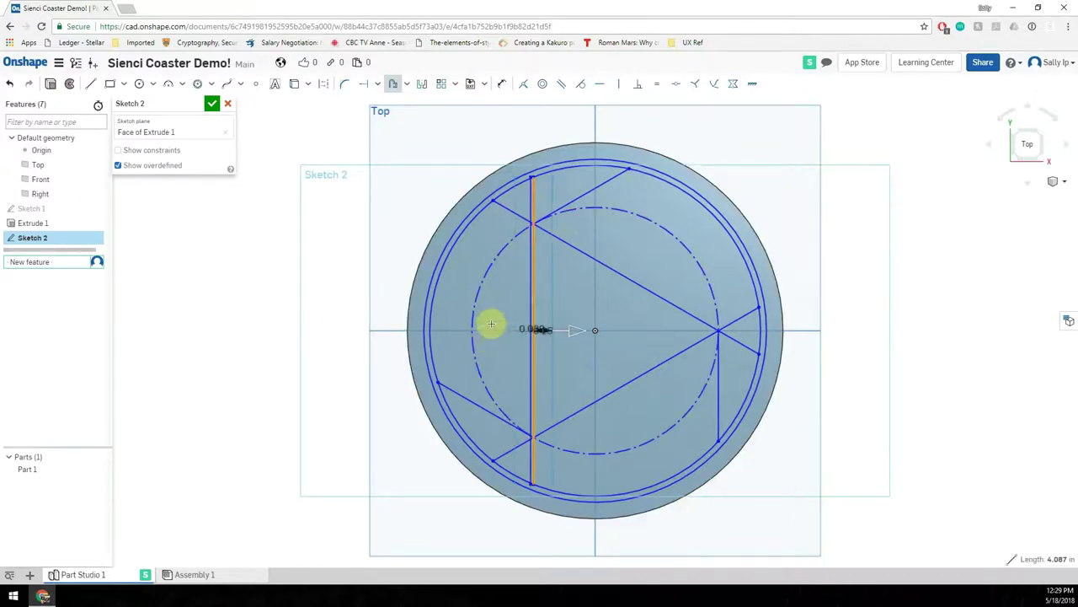
left_click(491, 322)
type("0.039")
key("Return")
Step: Offset the triangle side between the upper-left and right vertices 0.039 in to both sides
left_click(573, 242)
left_click(545, 272)
type("0.039")
key("Return")
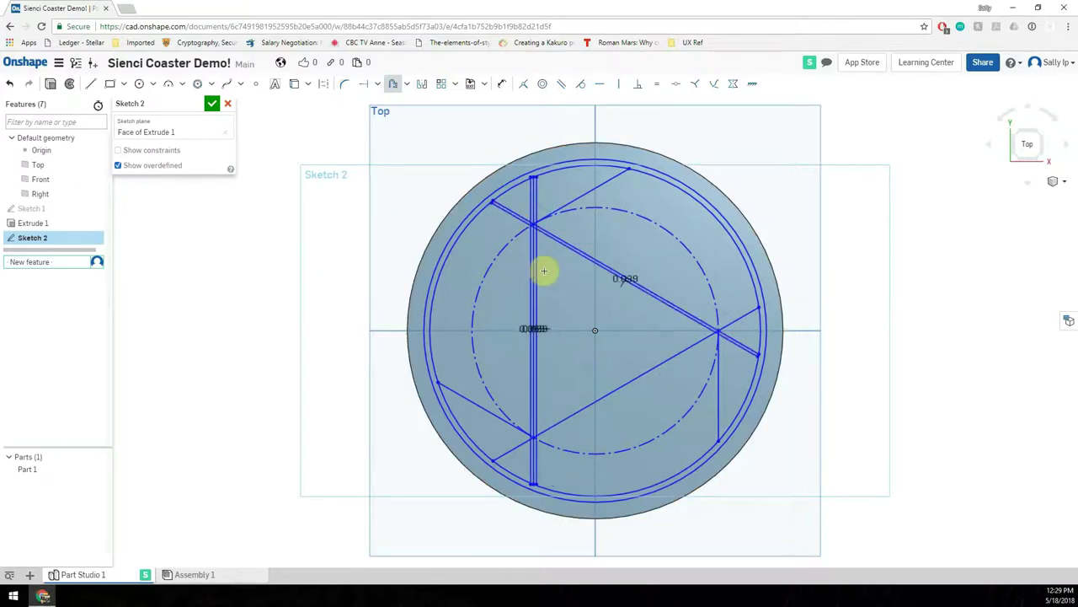
left_click(611, 266)
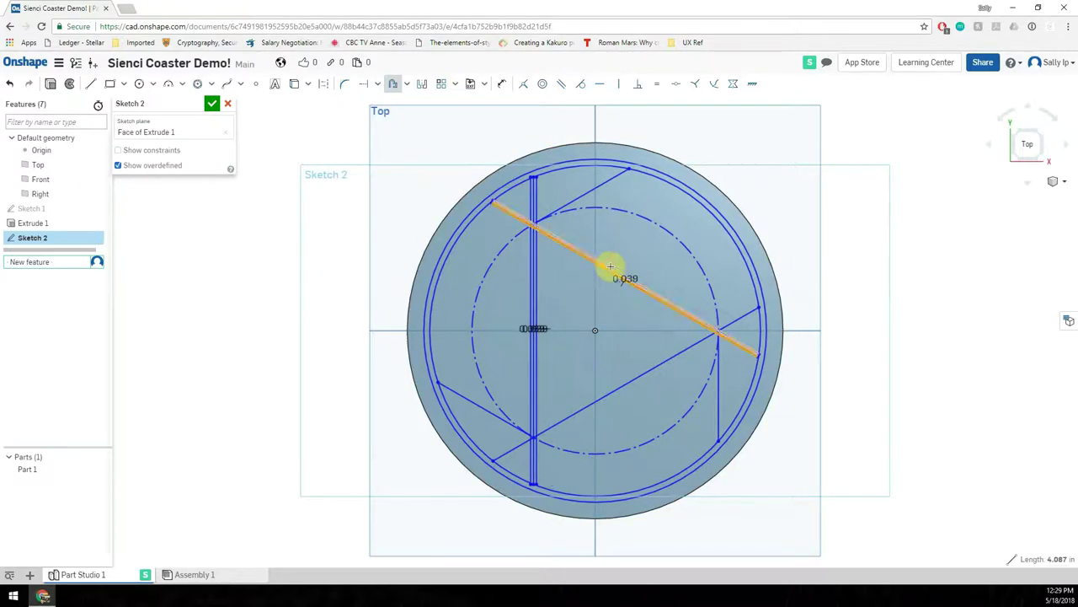
left_click(641, 248)
type("0.039")
key("Return")
Step: Offset the triangle side between the lower-left and right vertices 0.039 in to both sides
left_click(681, 352)
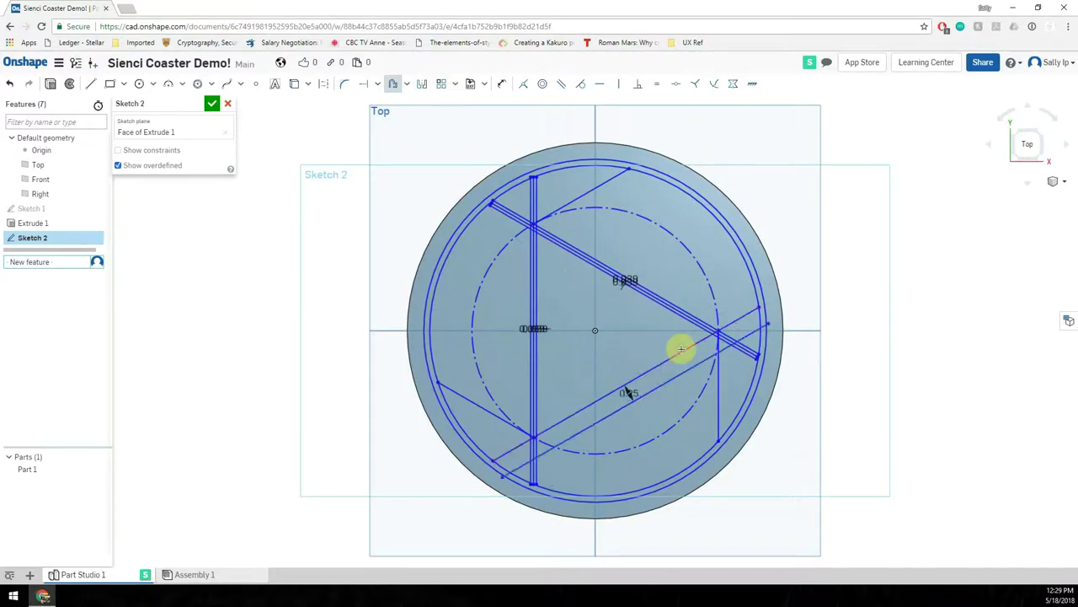
type("0.039")
key("Return")
left_click(642, 409)
type("0.039")
key("Return")
Step: Offset the three tangent lines at the triangle's vertices 0.039 in to both sides
left_click(717, 397)
left_click(686, 385)
type("0.039")
key("Return")
left_click(602, 185)
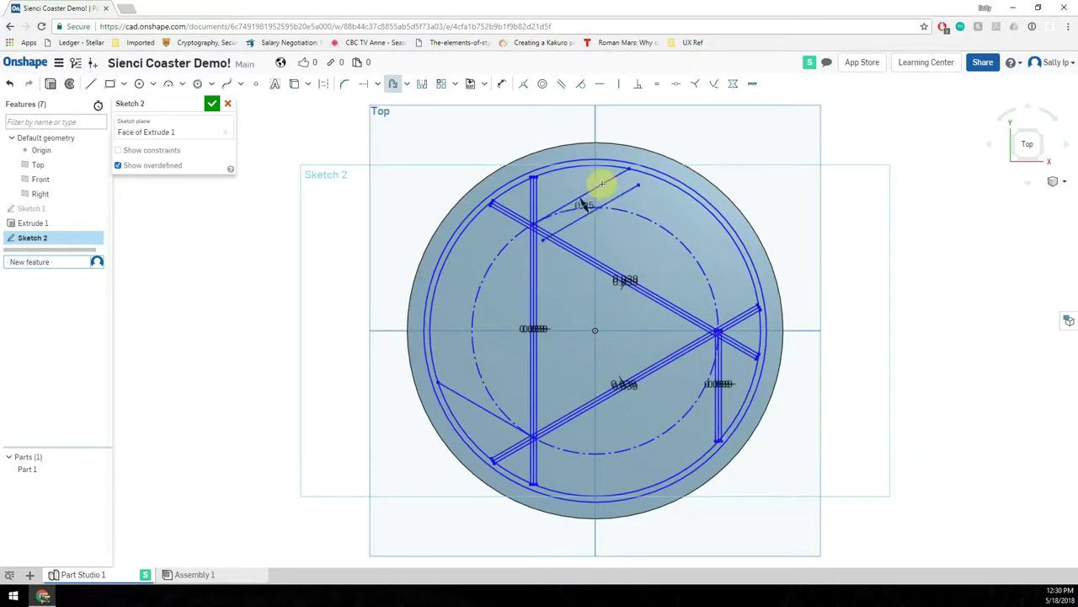
type("0.039")
left_click(472, 400)
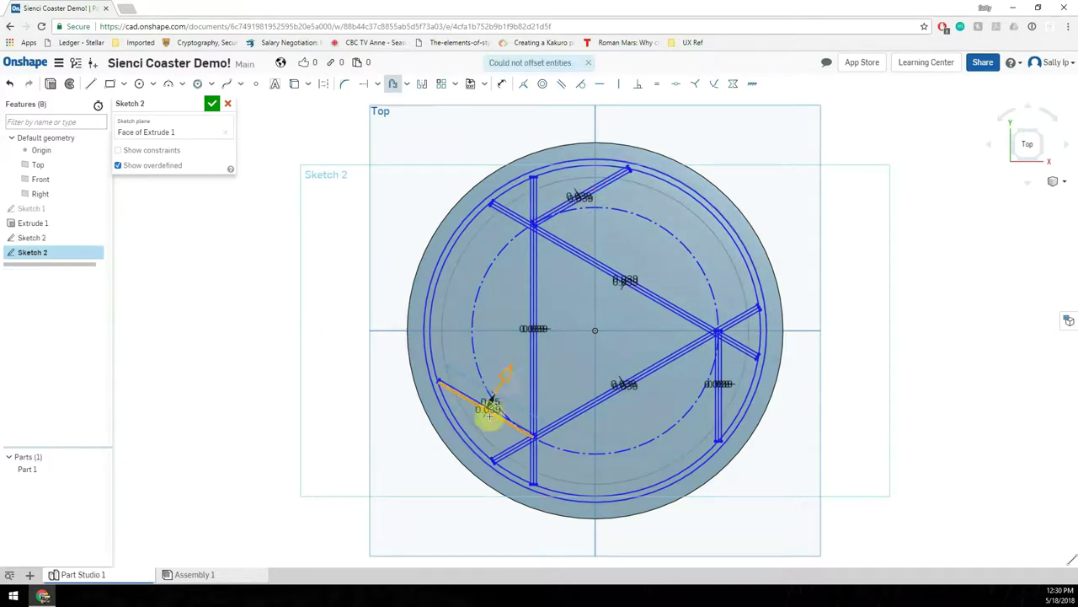
left_click(485, 409)
key("Return")
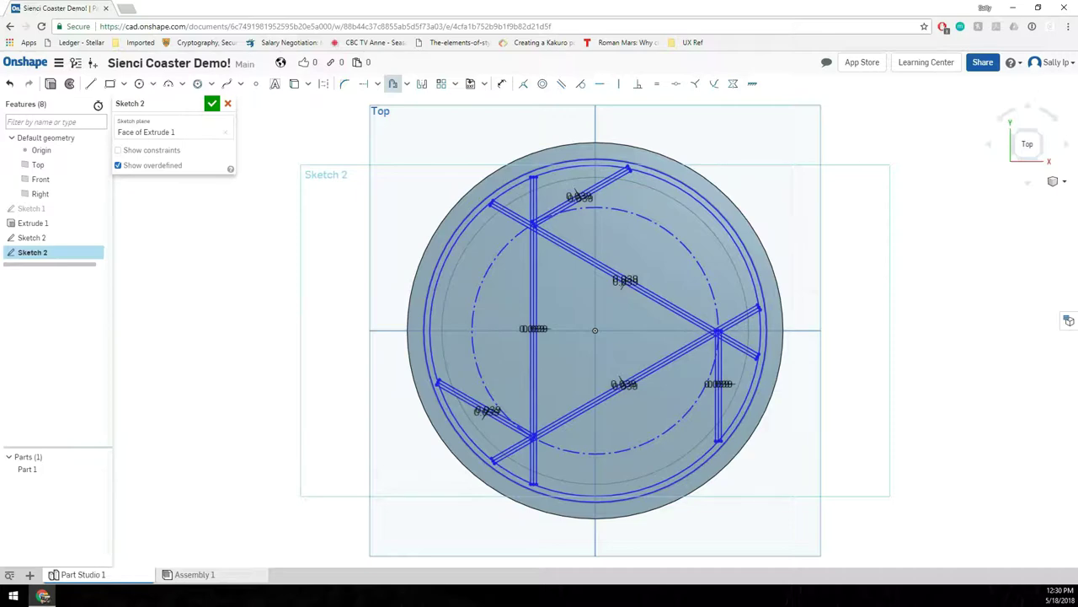
Step: Extend the short offset lines around the upper-left vertex, including the upper tangent line's offset, out to the inner circle
left_click(368, 84)
scroll(518, 181, "up", 5)
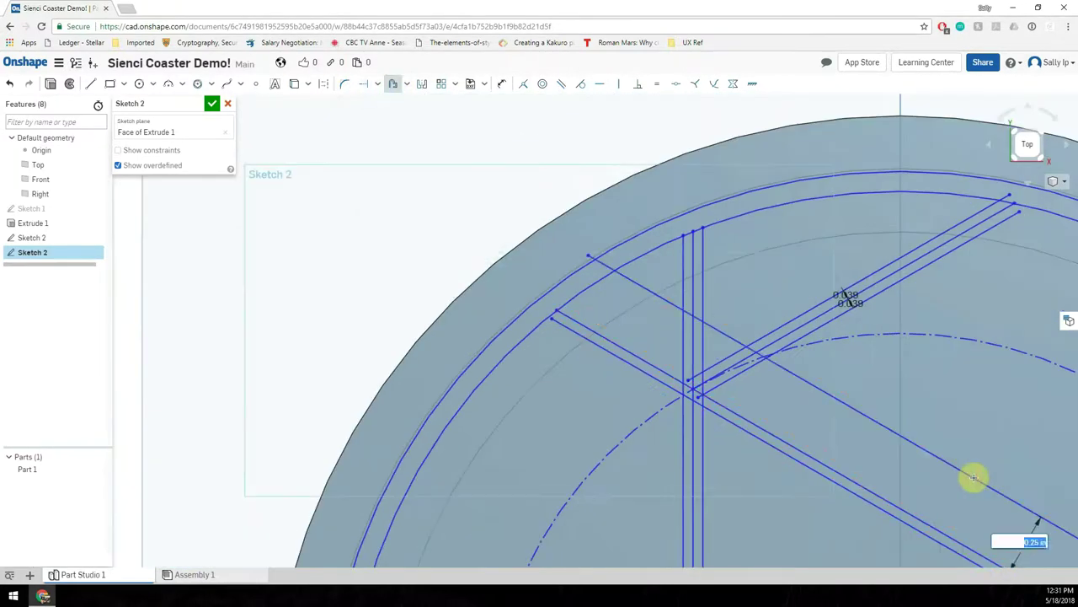
type("0.039")
key("Return")
left_click(363, 83)
scroll(618, 317, "up", 4)
left_click(574, 286)
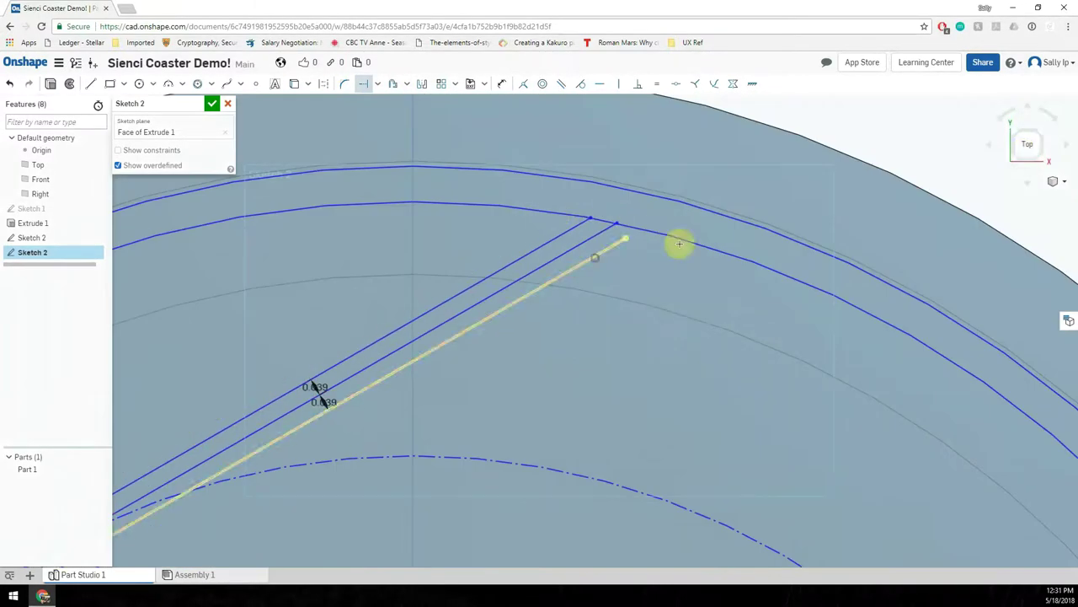
left_click(681, 243)
left_click(734, 334)
Step: Extend the remaining short offset lines around the lower-left and right vertices to the inner circle
scroll(583, 471, "down", 5)
scroll(707, 452, "up", 5)
middle_click_drag(374, 467, 773, 431)
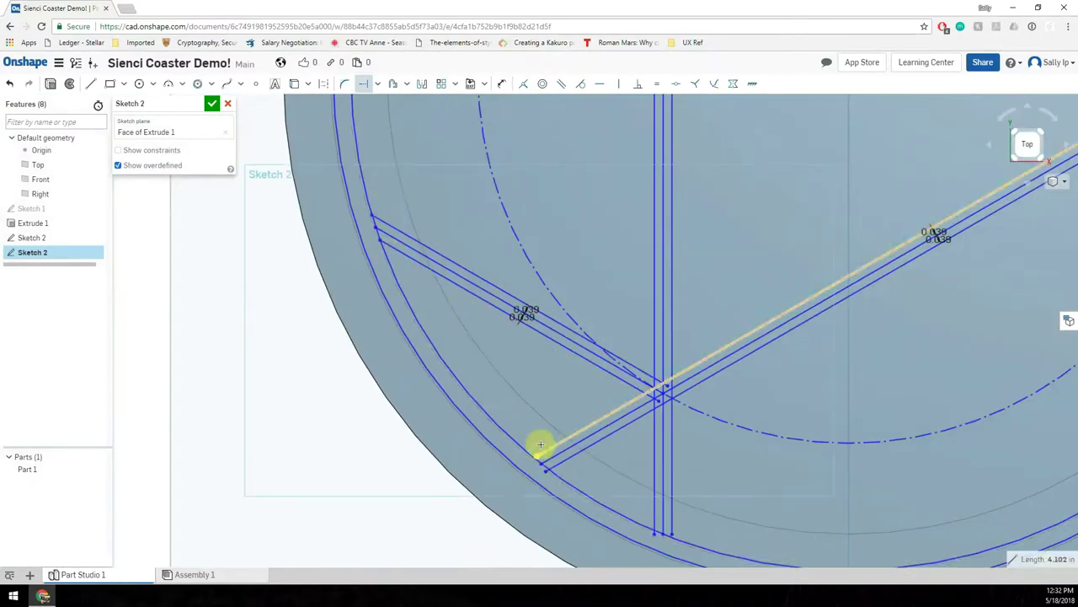
scroll(668, 391, "up", 7)
scroll(622, 300, "down", 5)
scroll(647, 178, "up", 5)
scroll(647, 178, "down", 5)
scroll(730, 361, "up", 5)
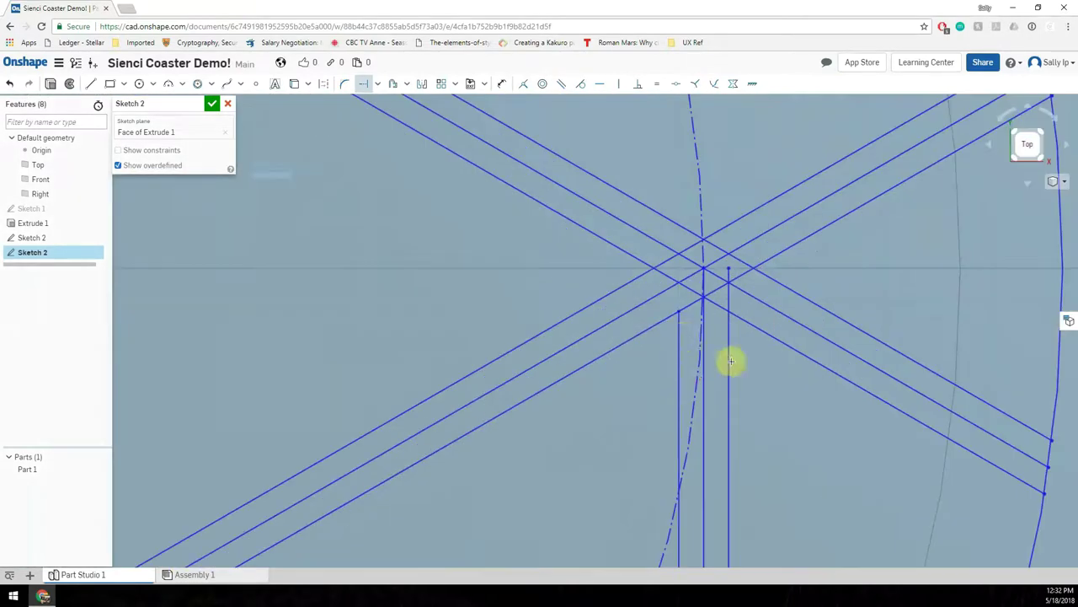
scroll(815, 304, "down", 6)
scroll(537, 462, "down", 2)
Step: Delete the original centre lines between the offset pairs of the triangle sides and tangent lines
key("Escape")
scroll(532, 213, "up", 5)
left_click(522, 295)
left_click(549, 301)
key("Delete")
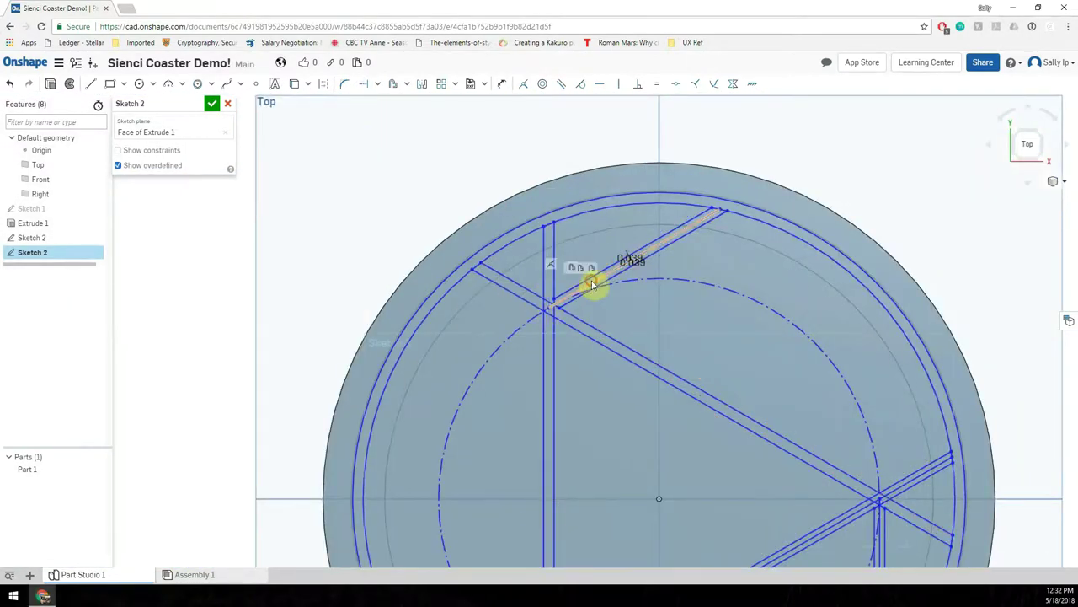
left_click(593, 281)
key("Delete")
key("f")
left_click(627, 251)
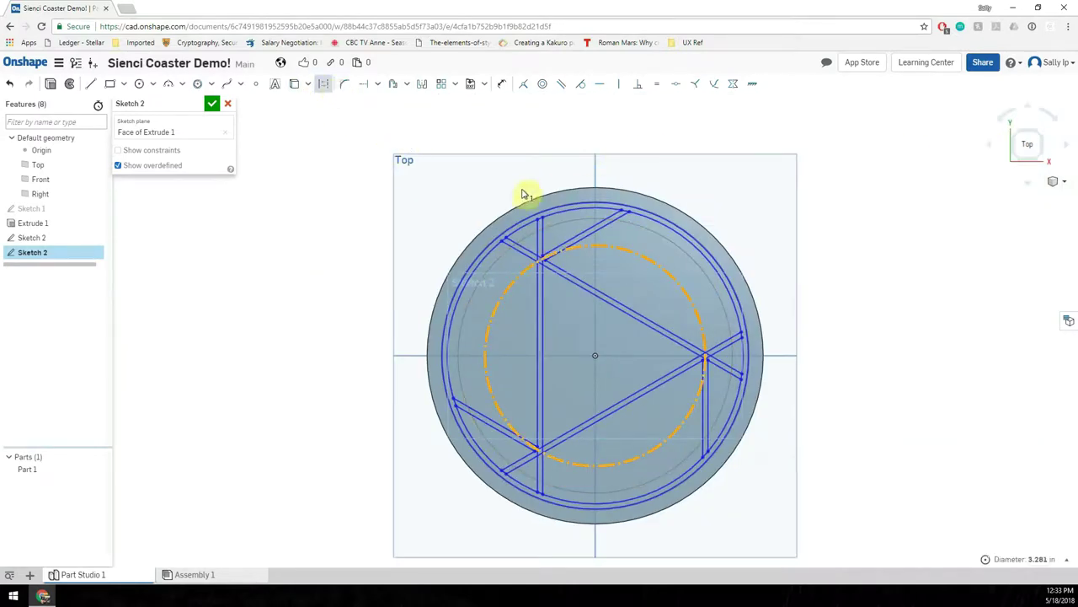
left_click(273, 246)
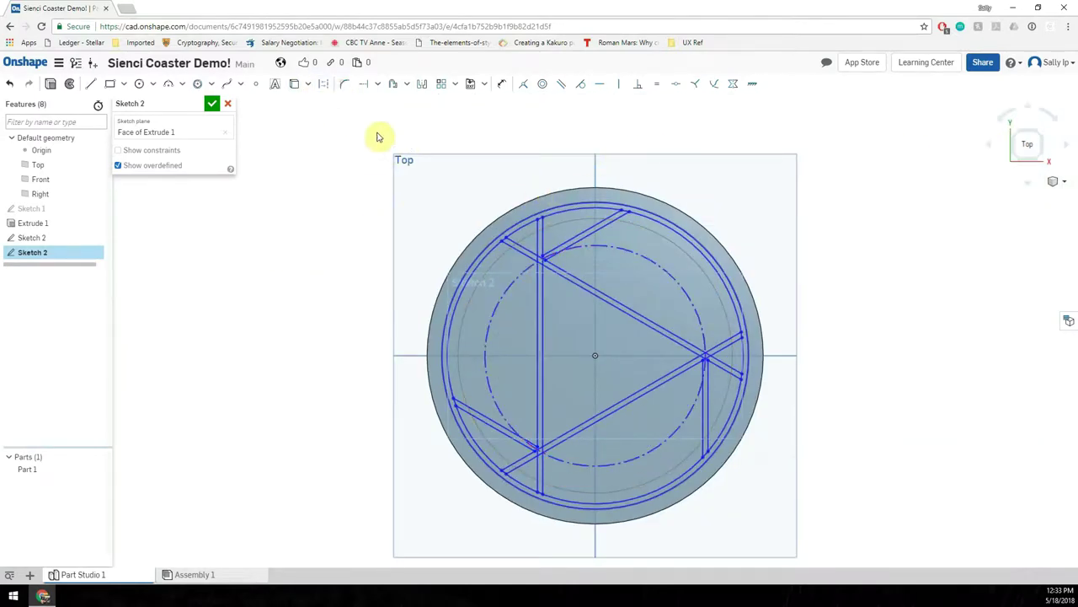
Step: Trim the inner circle's arcs between the offset line pairs near the upper-left vertex
left_click(378, 83)
left_click(376, 105)
scroll(549, 197, "up", 5)
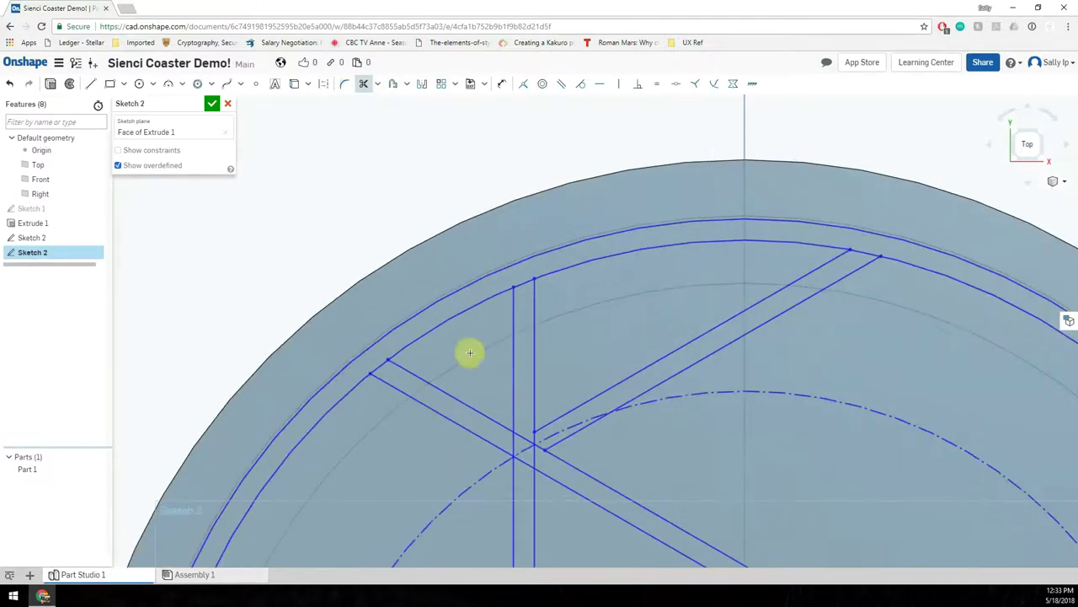
left_click(378, 369)
left_click(520, 284)
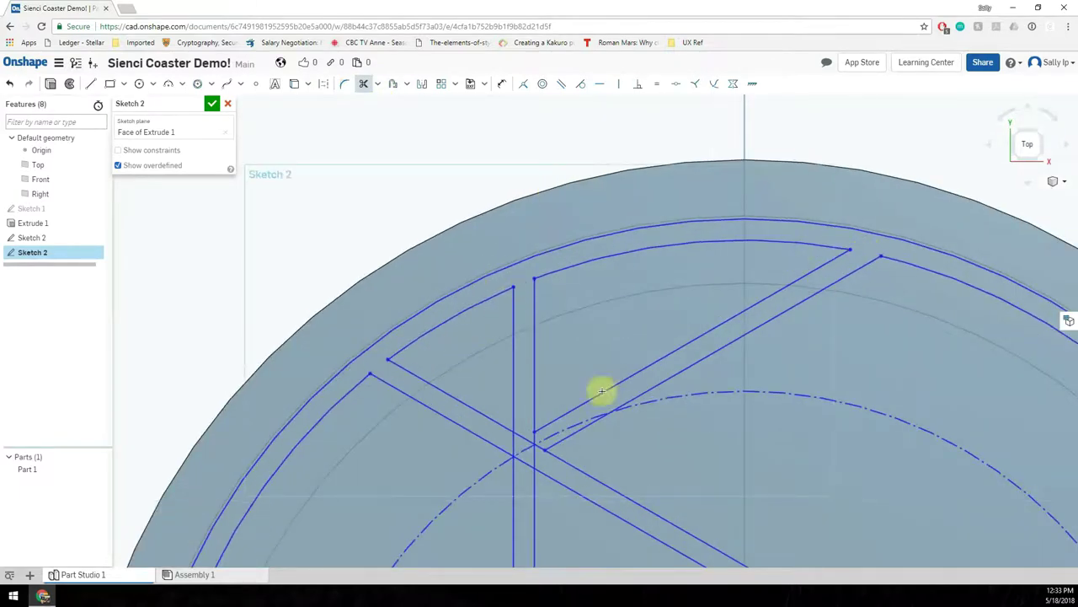
Step: Trim the crossing line segments inside the junction at the triangle's upper-left vertex
left_click(533, 455)
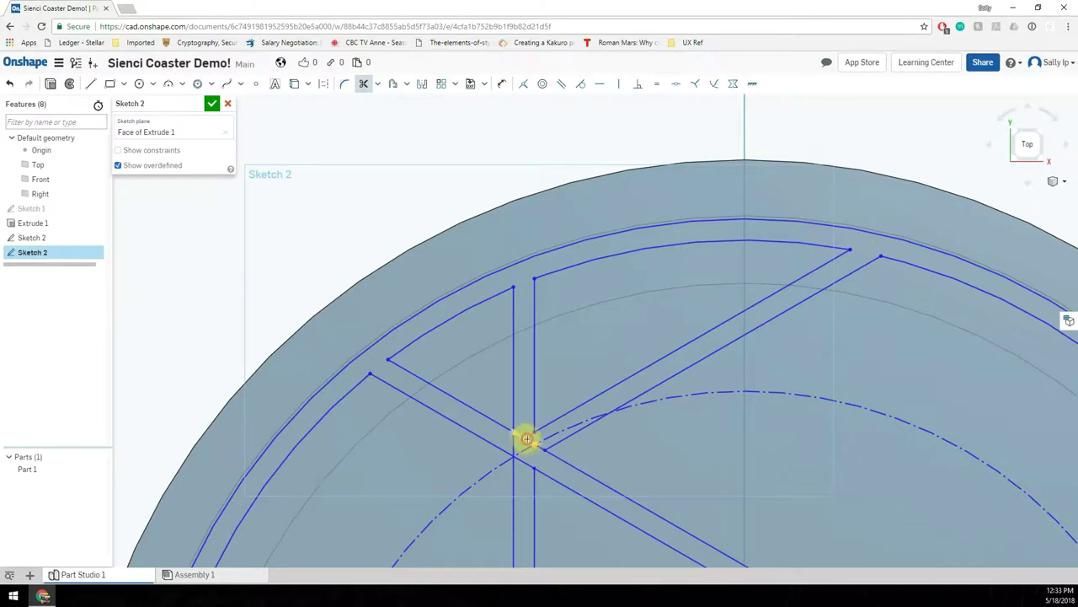
left_click(513, 443)
left_click(525, 463)
left_click(539, 447)
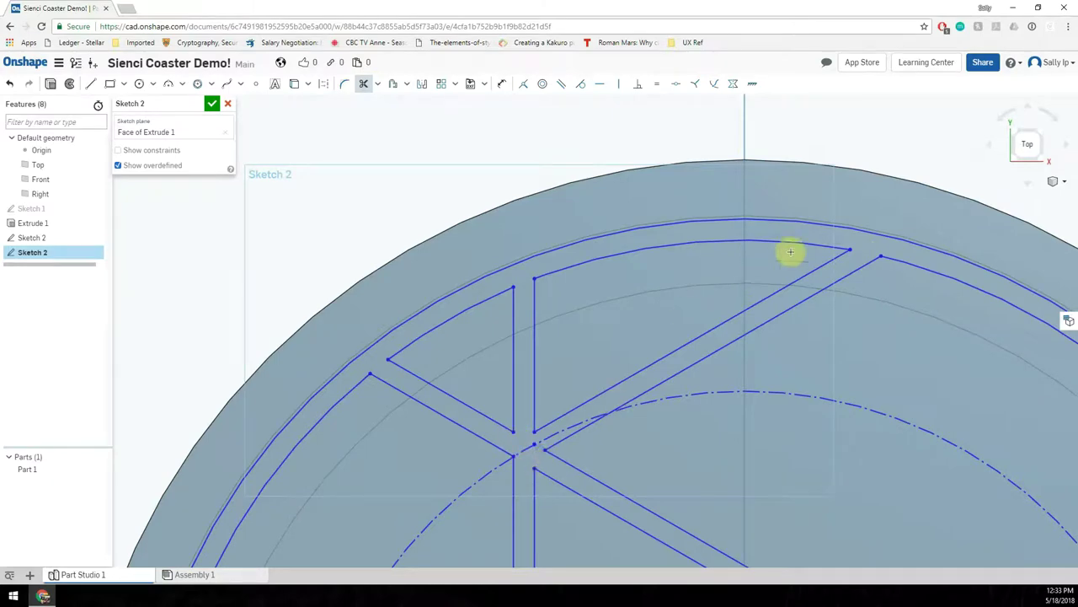
Step: Trim the crossing segments and inner circle arcs around the right and lower-left vertices, and finish the sketch
left_click(1027, 144)
scroll(718, 386, "up", 5)
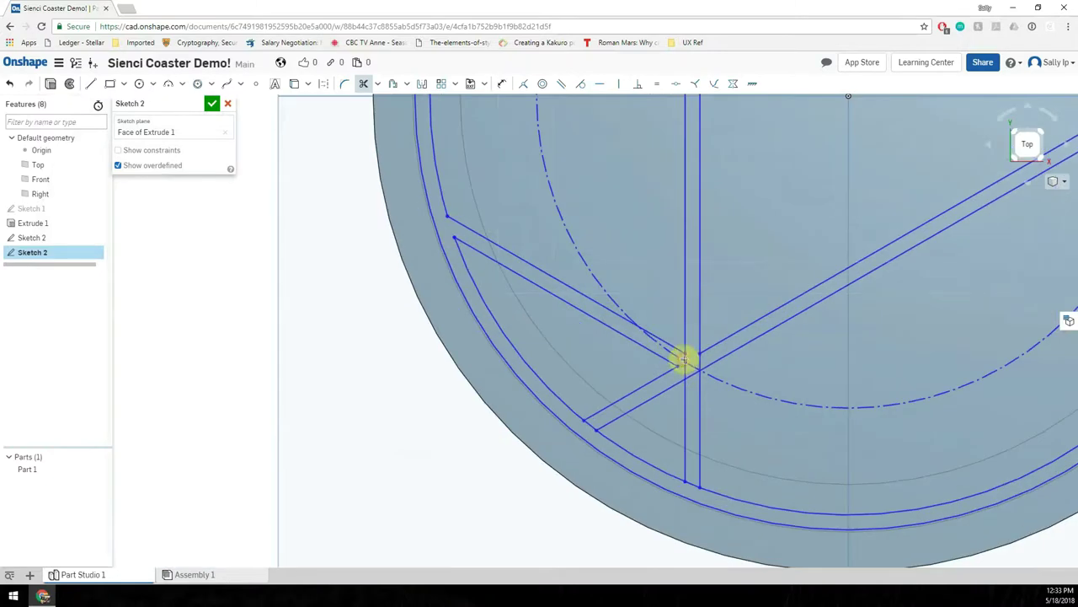
left_click(685, 360)
left_click(691, 374)
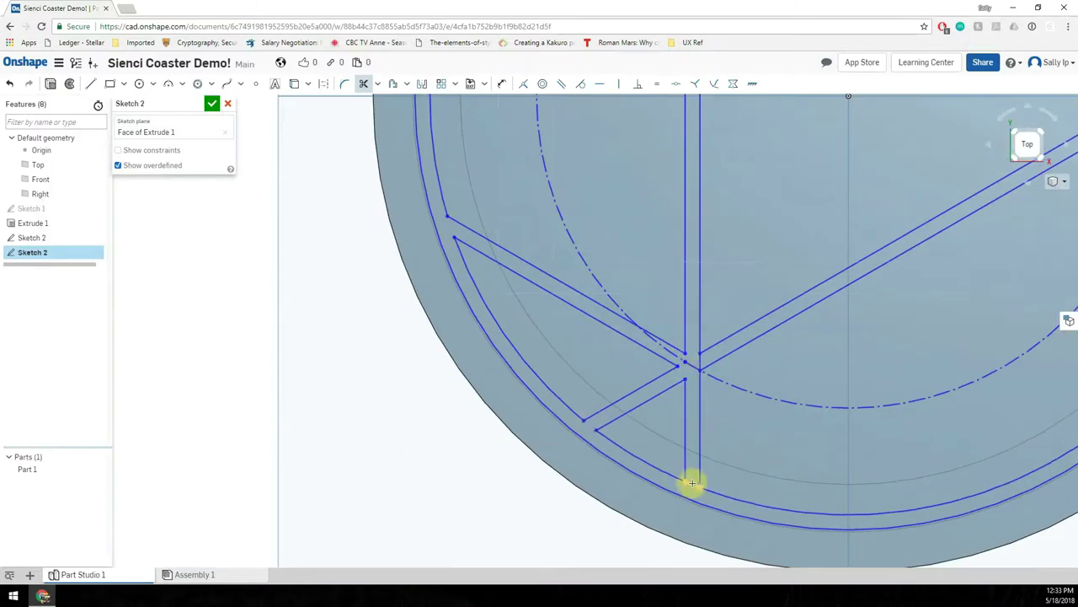
left_click(692, 483)
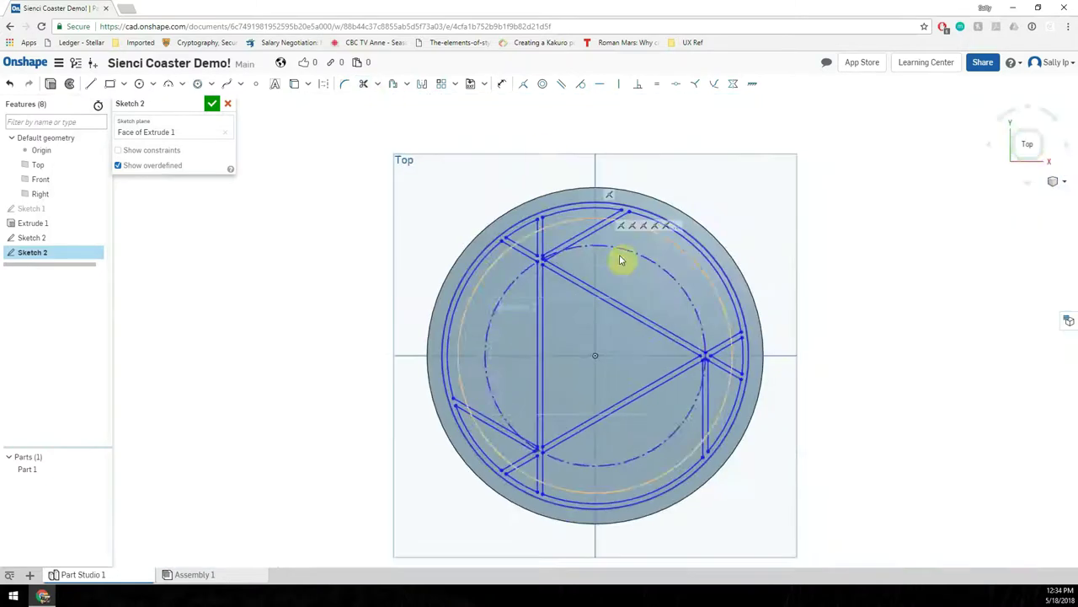
left_click(208, 104)
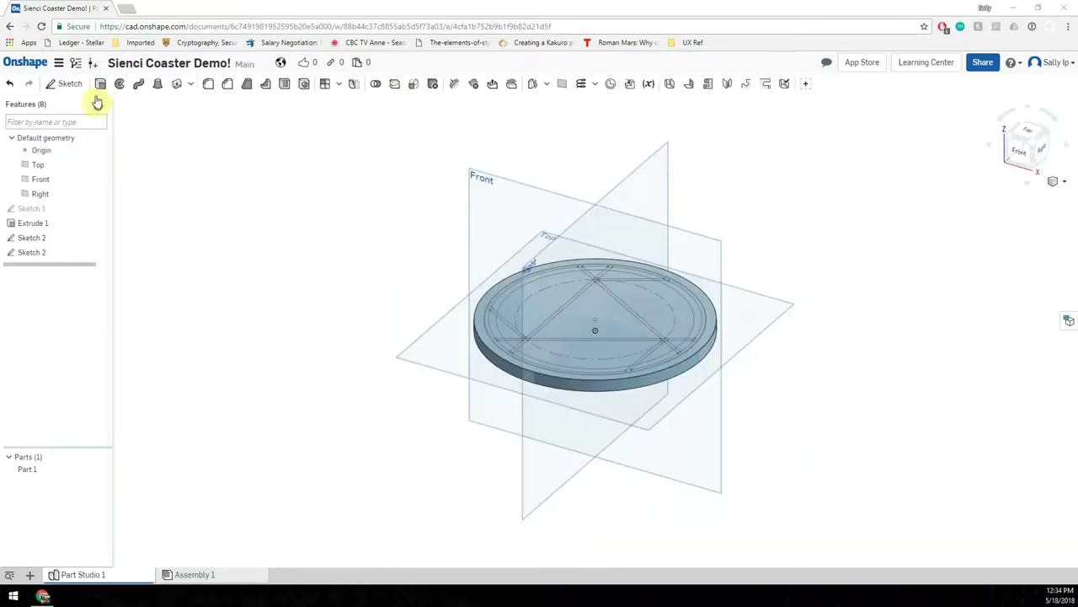
Step: Cut the logo's line-and-ring region into the disc with a blind Remove extrude 0.0787 in deep
left_click(101, 85)
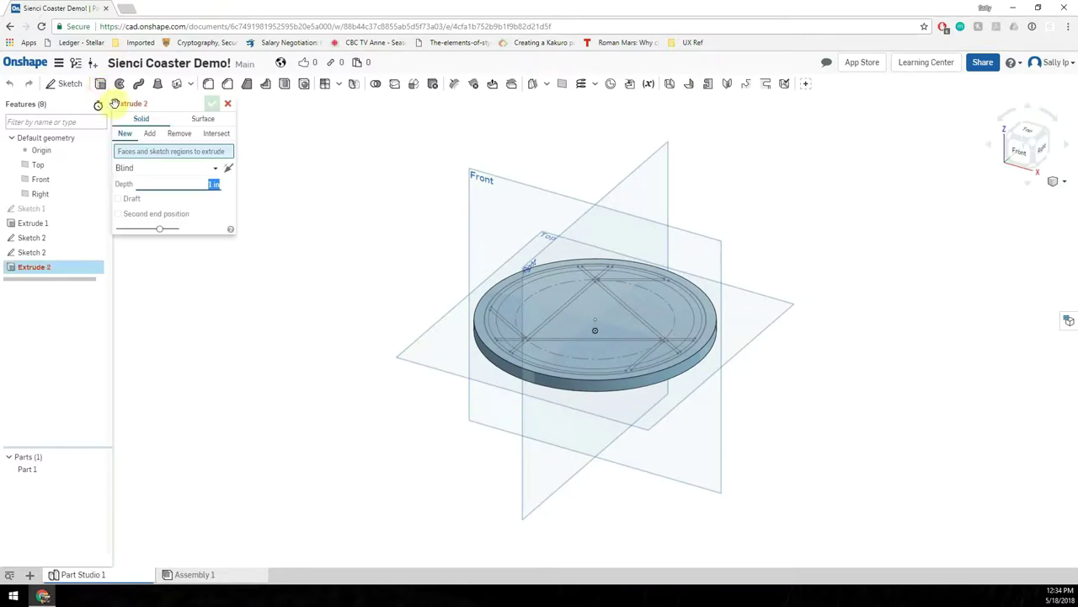
left_click(184, 137)
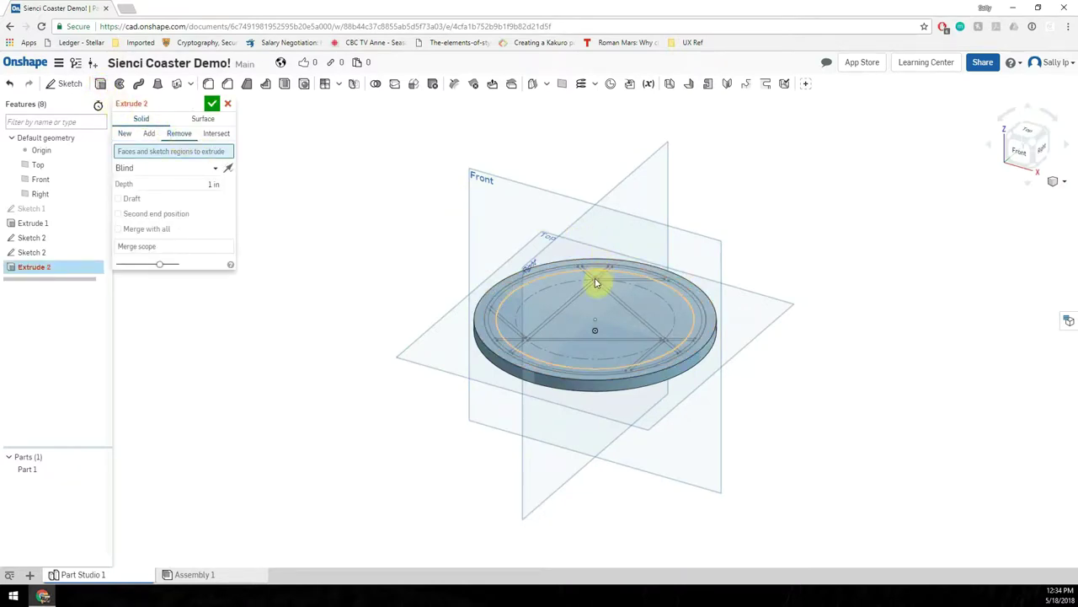
left_click(510, 357)
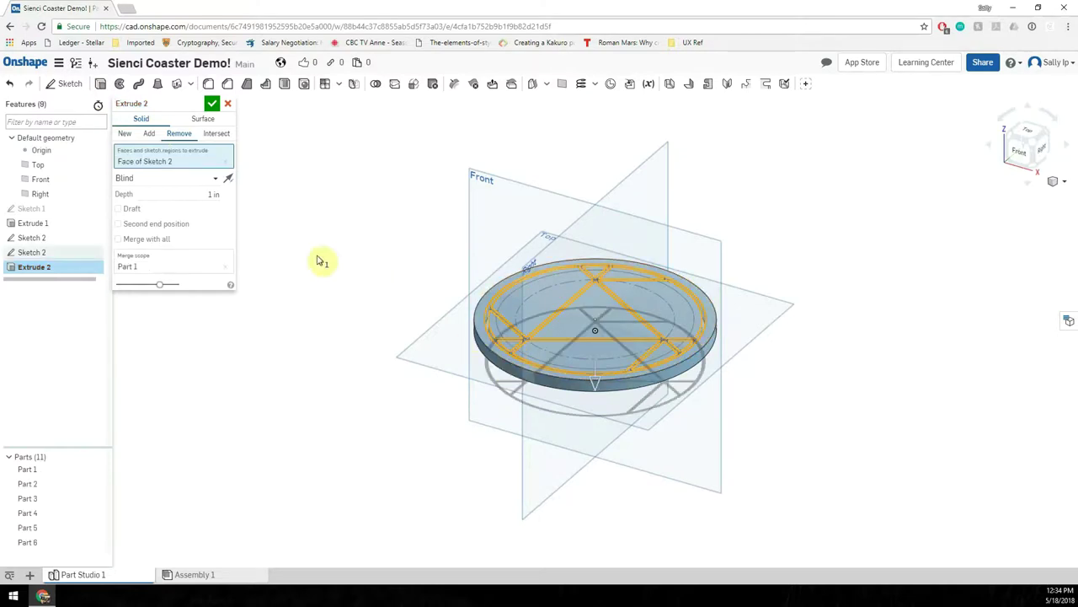
left_click(200, 188)
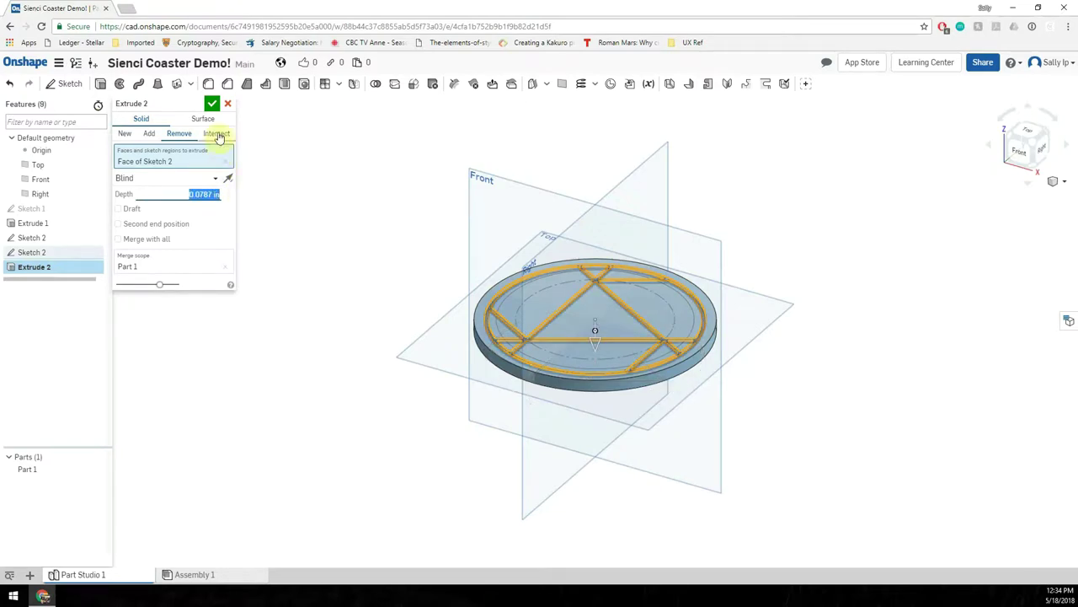
left_click(211, 104)
Step: Delete the extra sketch holding the leftover circle on the disc's top face
scroll(623, 320, "up", 5)
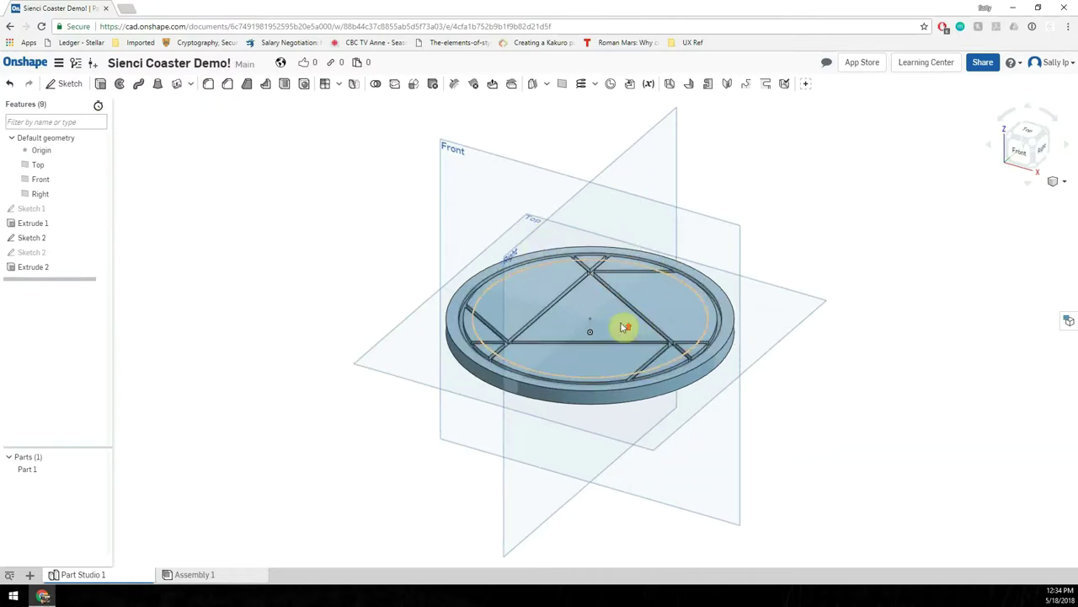
scroll(556, 241, "up", 2)
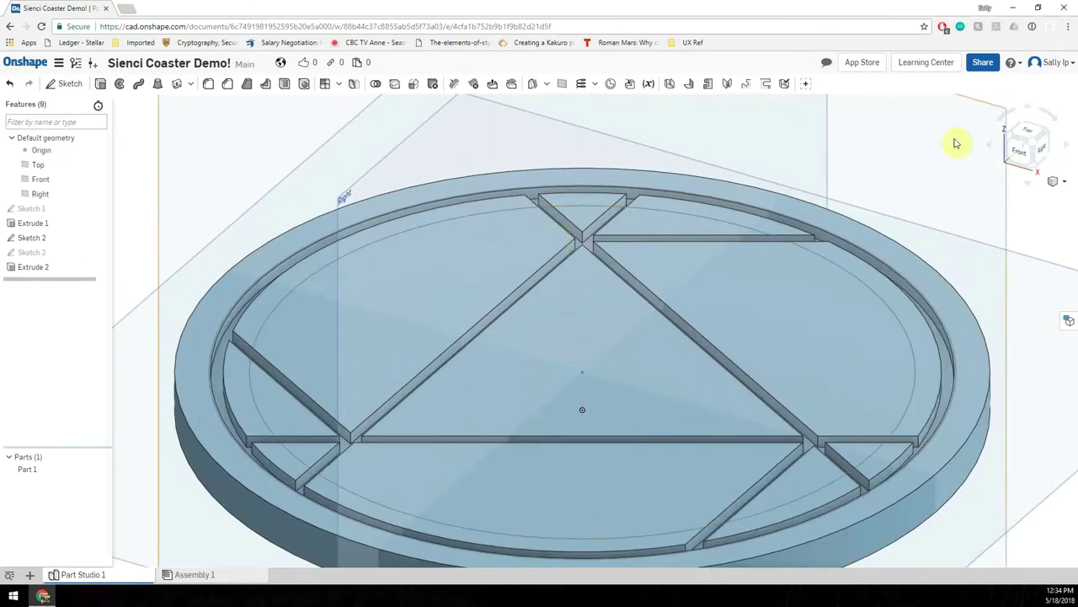
left_click(1034, 143)
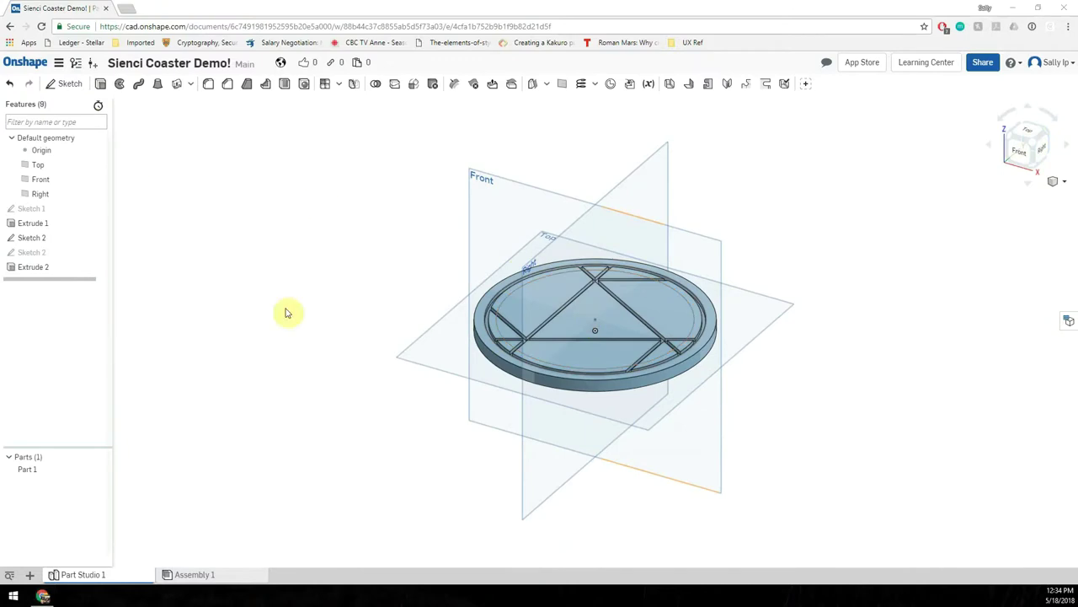
left_click(508, 303)
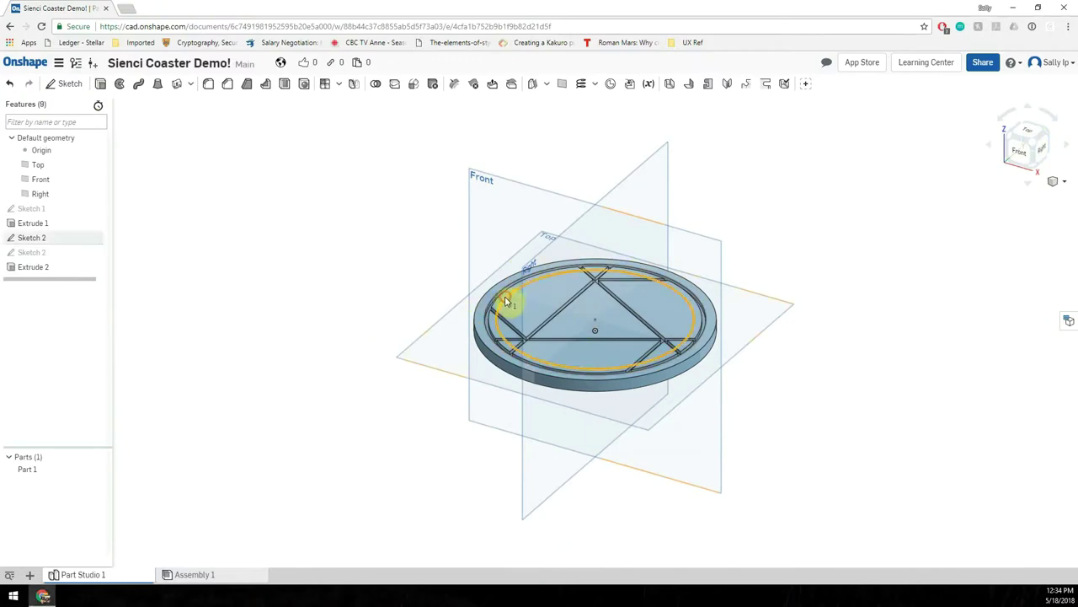
key("Delete")
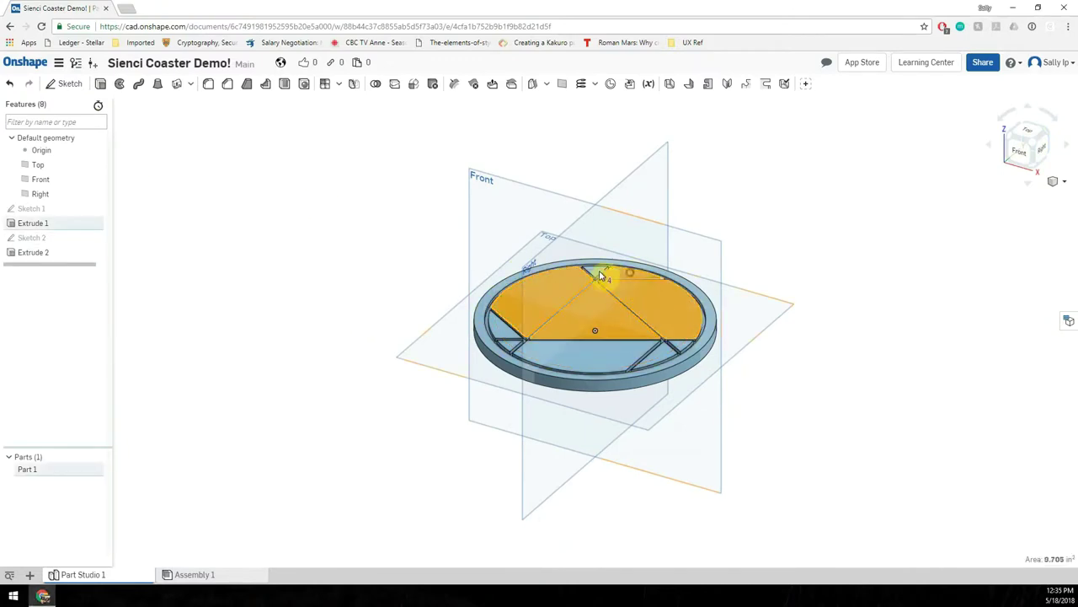
Step: Fillet the edges of all the disc's raised top faces, including the outer rim face, with a circular cross section and 0.012 in radius
left_click(681, 347)
left_click(513, 345)
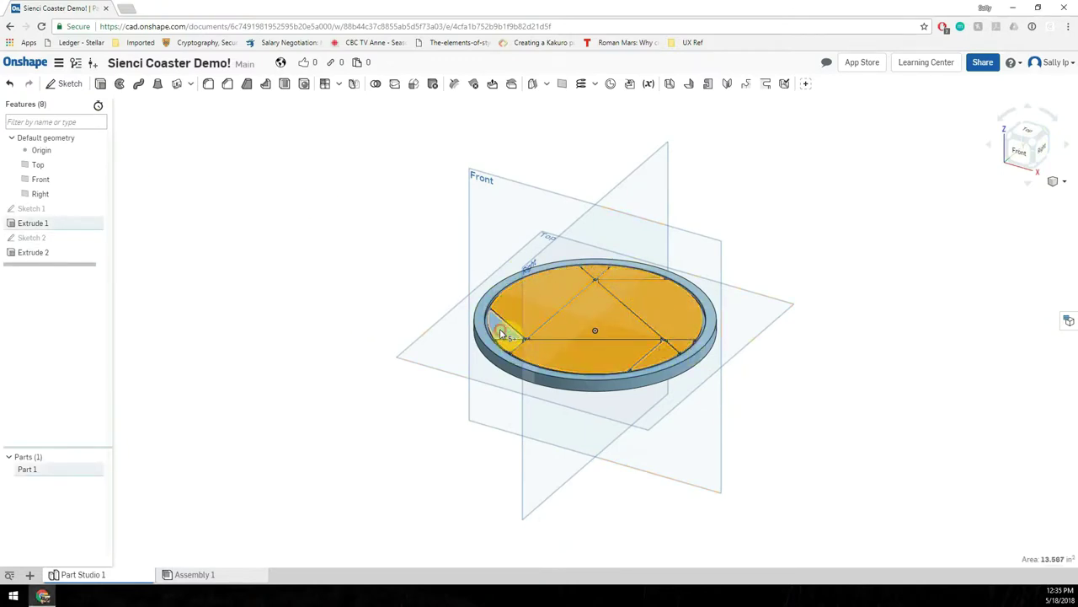
left_click(501, 330)
left_click(482, 310)
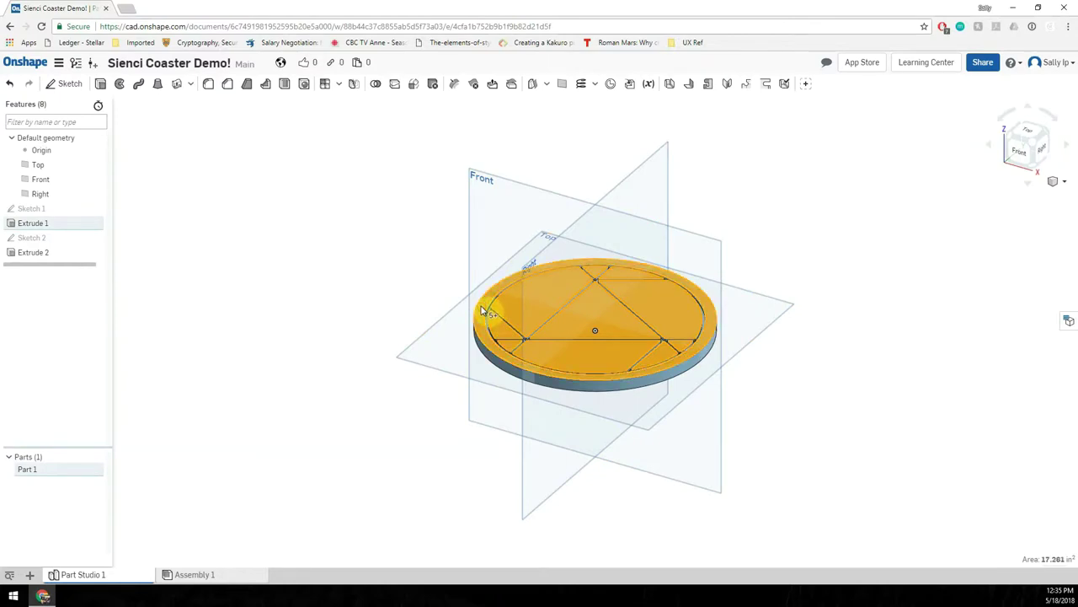
left_click(209, 83)
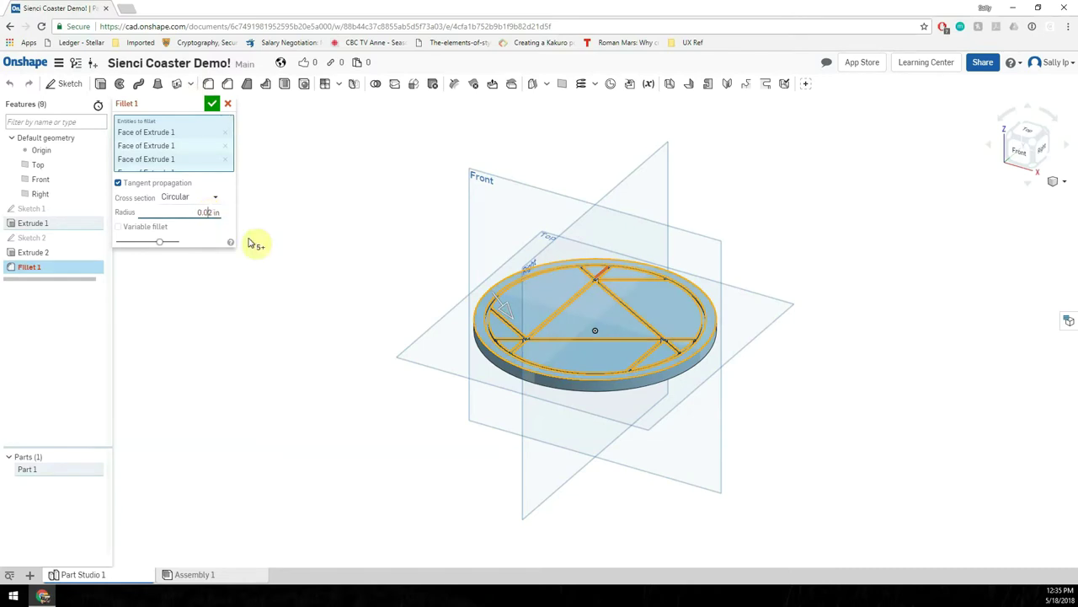
left_click(212, 102)
Step: Examine the rounded edges of the logo grooves and outer rim up close and from different angles
scroll(655, 362, "up", 3)
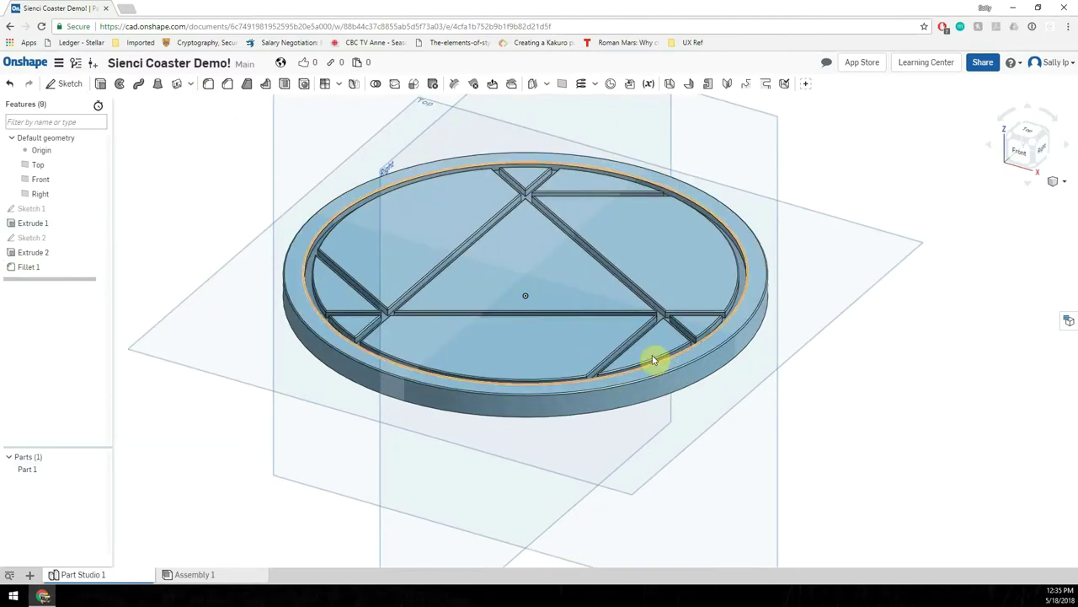
scroll(547, 272, "down", 2)
scroll(568, 308, "up", 4)
scroll(568, 308, "down", 4)
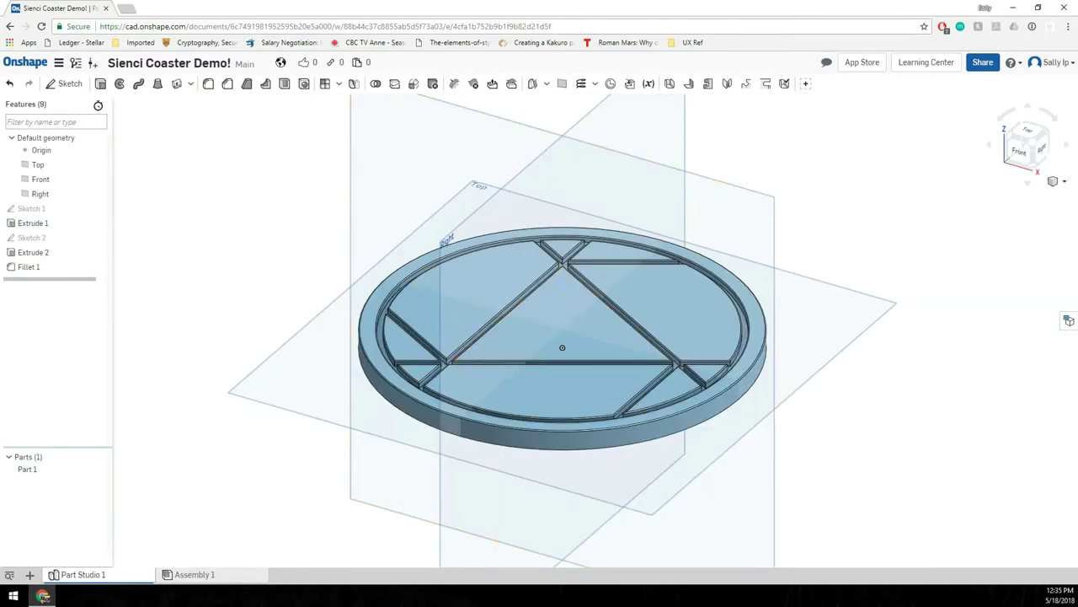
left_click(1030, 148)
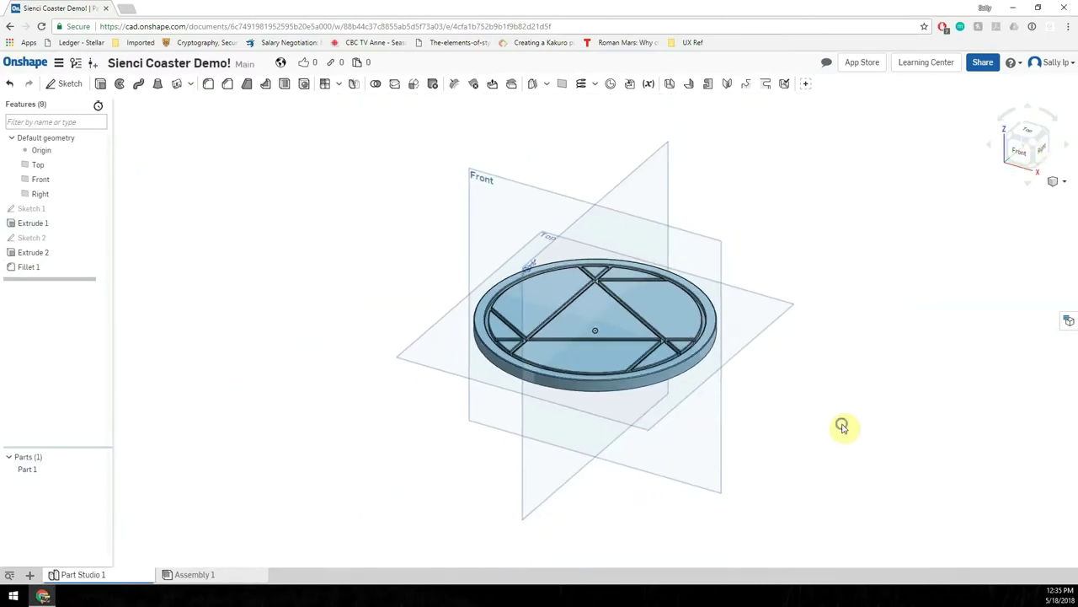
right_click_drag(841, 427, 623, 217)
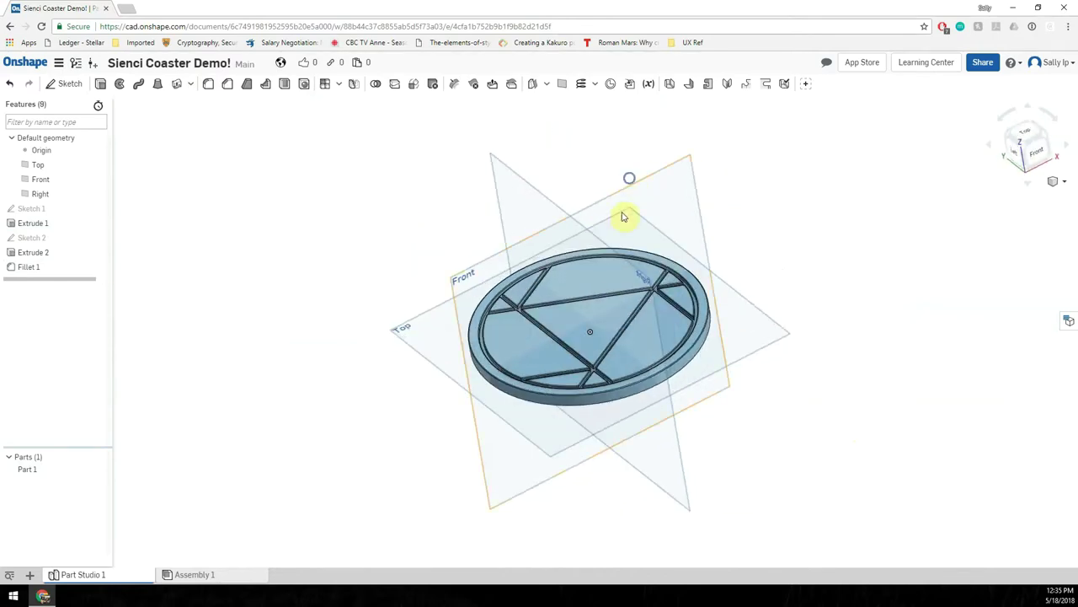
scroll(494, 272, "up", 5)
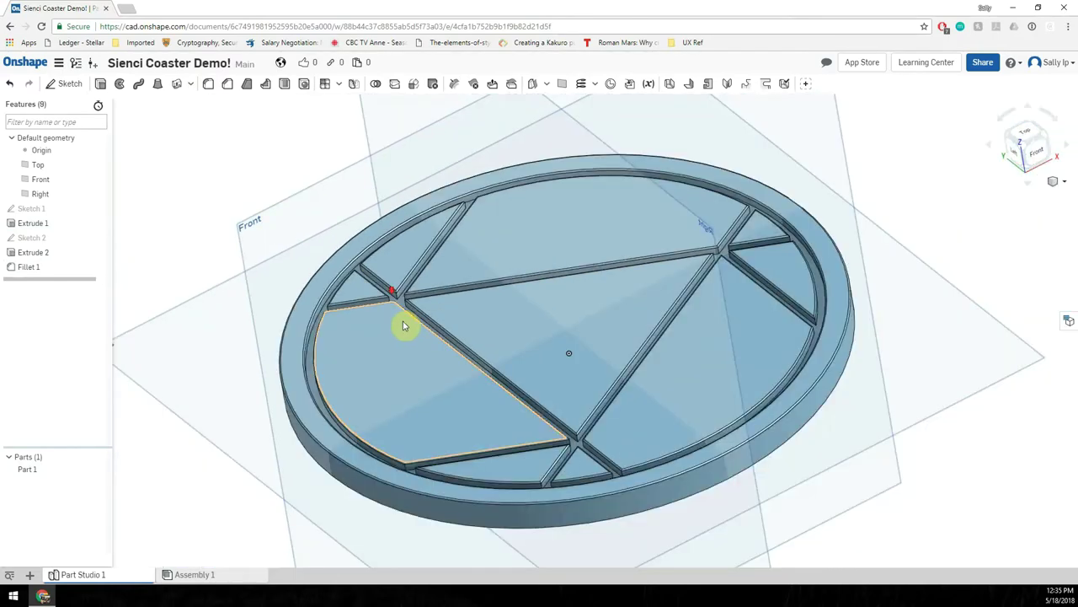
left_click(1021, 162)
left_click(1024, 149)
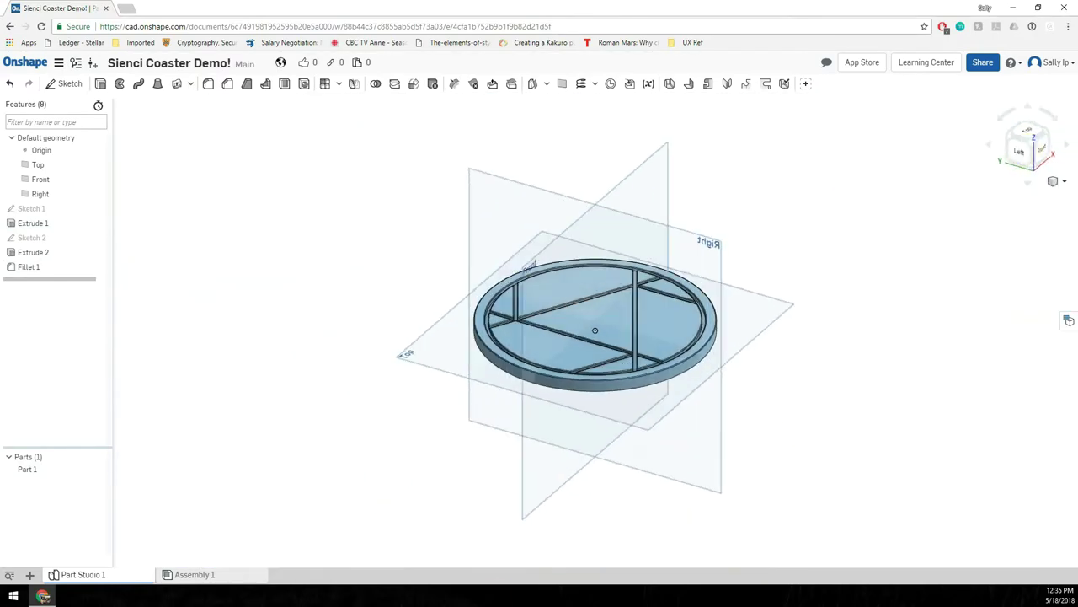